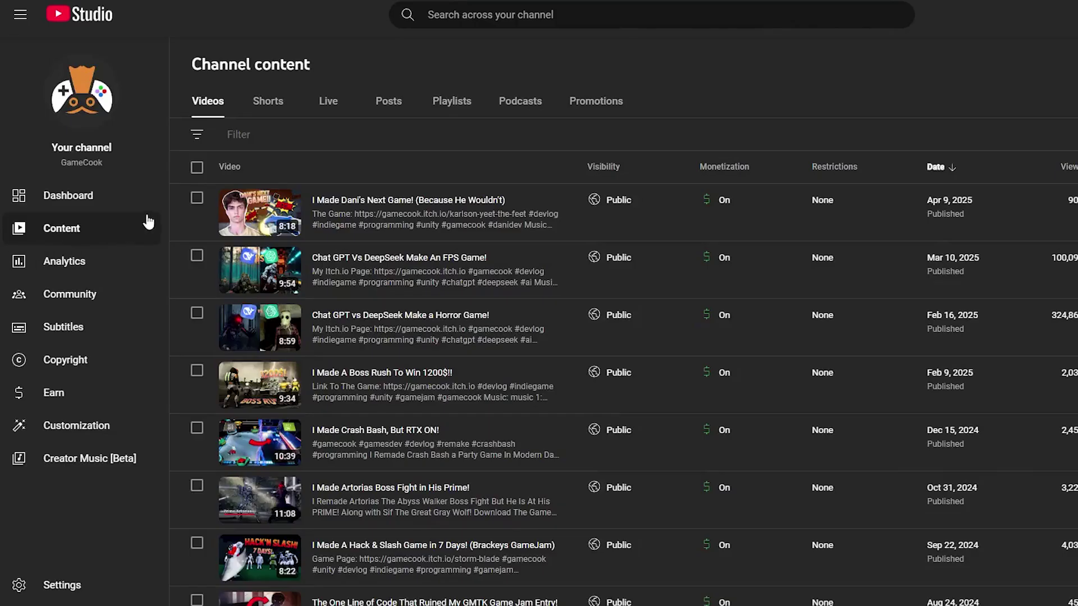
pyautogui.click(197, 168)
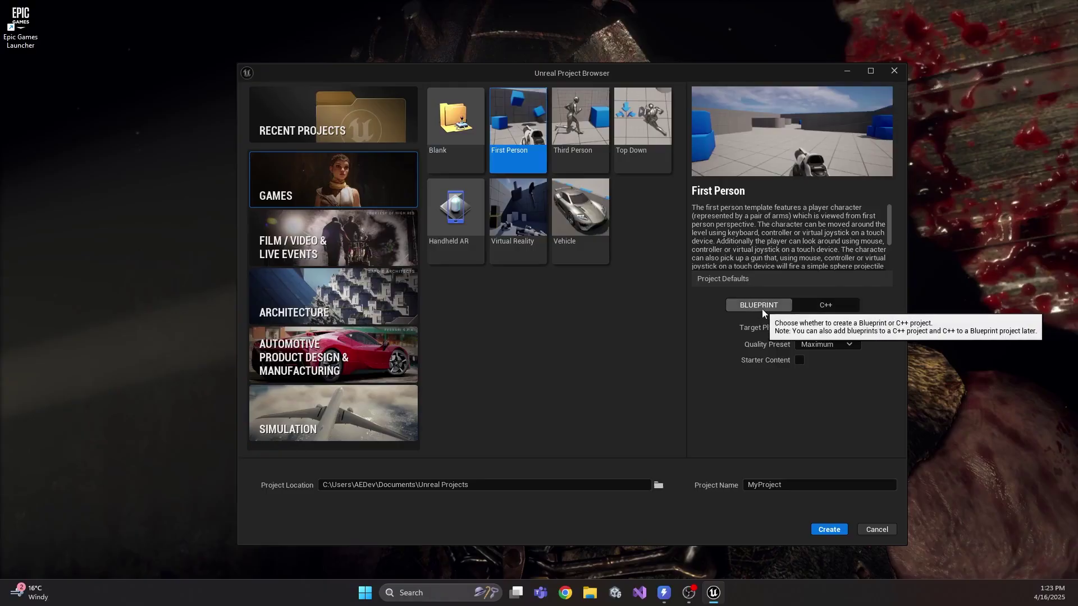
# Compare the Blueprint and C++ project types for the First Person template
pyautogui.click(759, 306)
pyautogui.click(818, 310)
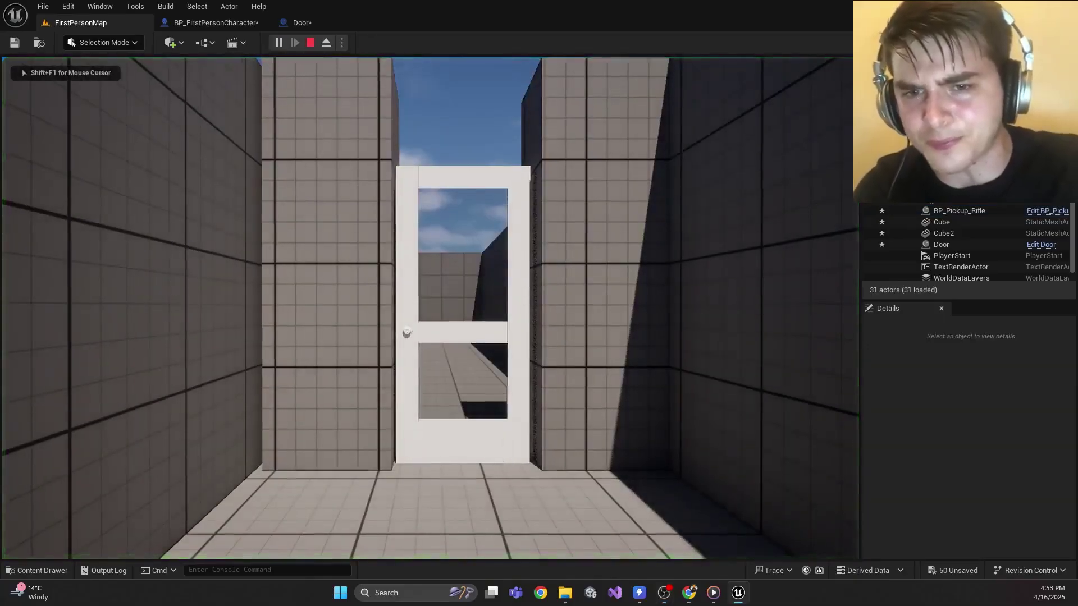
# Walk toward the closed white door in the running level
pyautogui.press('w')
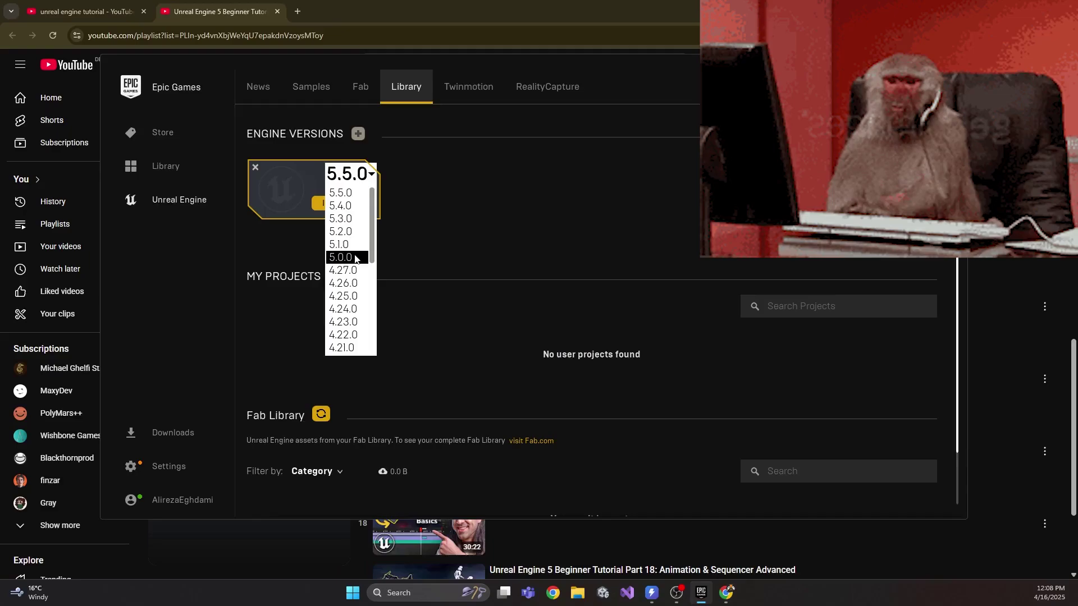
# Keep engine version 5.5.0 and start its installation from the Epic Games library
pyautogui.click(432, 225)
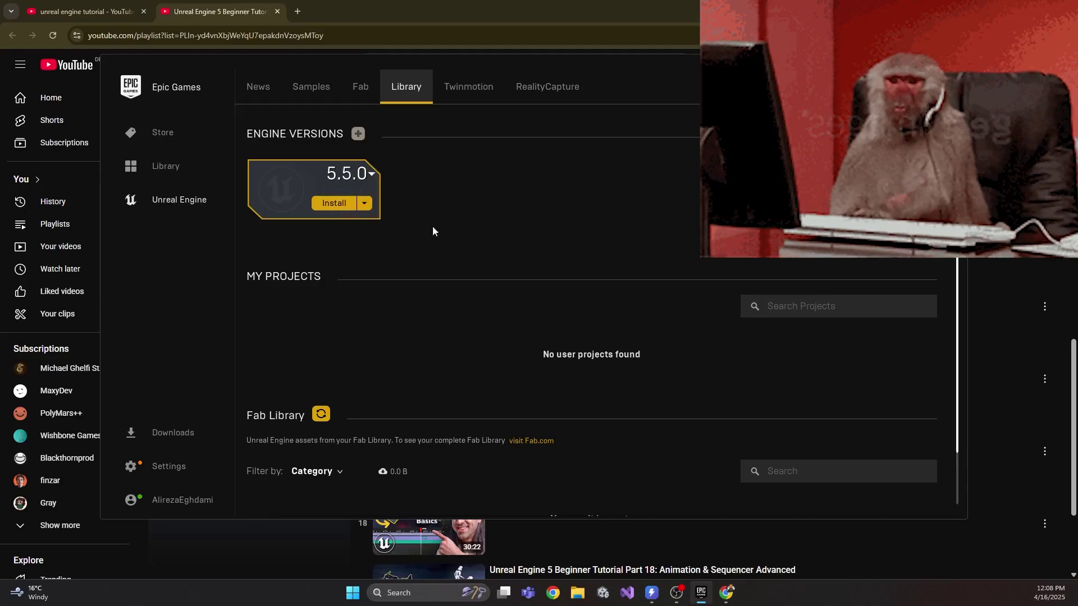
pyautogui.click(335, 203)
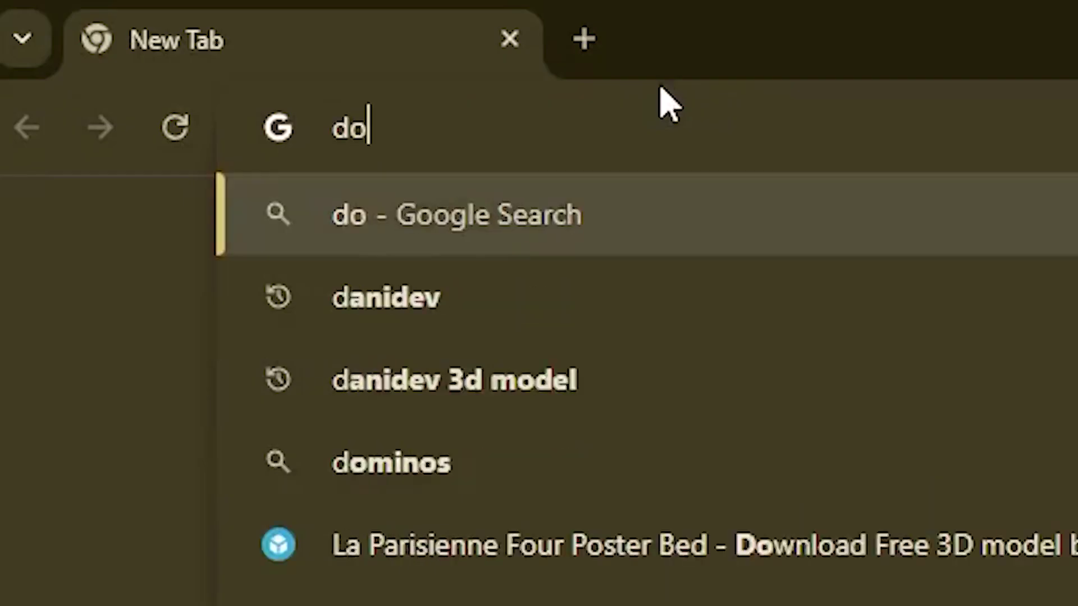
# Search the web for "download unreal engine" and open the first result
pyautogui.write('wnload unreal engine')
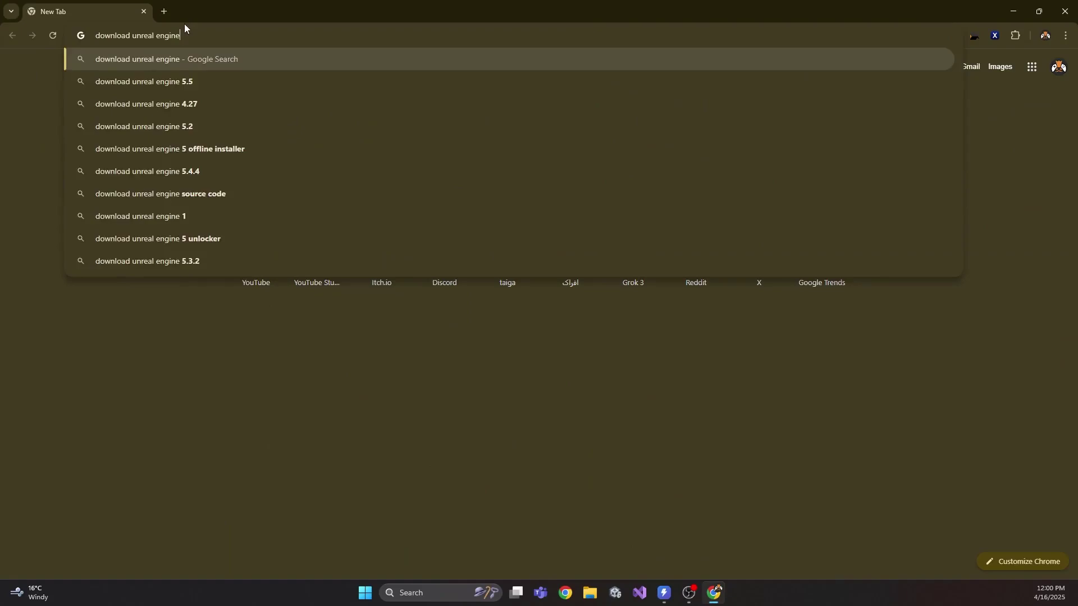
pyautogui.press('Return')
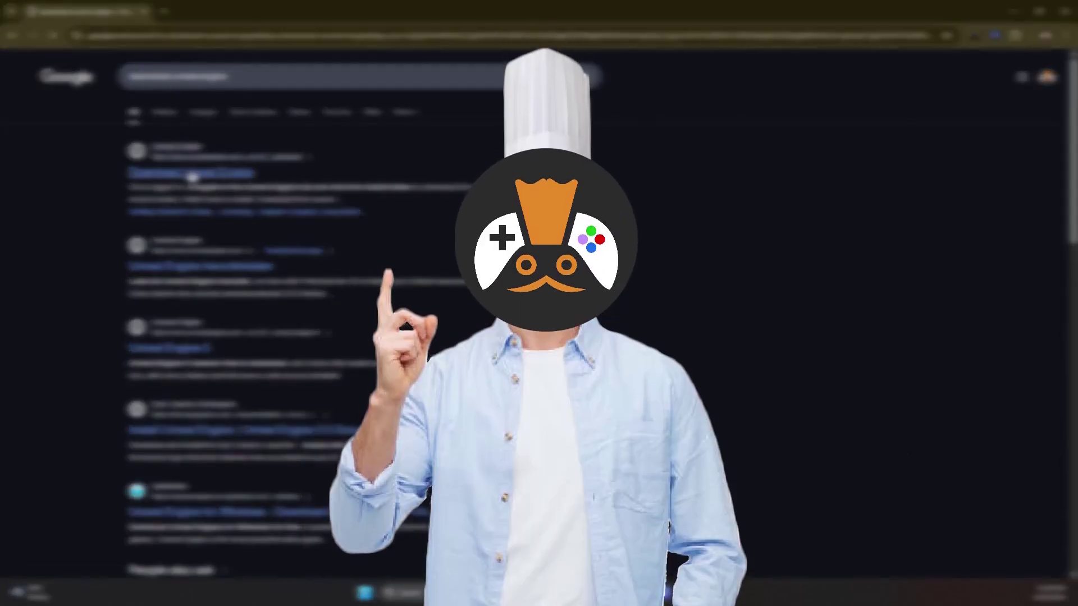
pyautogui.click(194, 173)
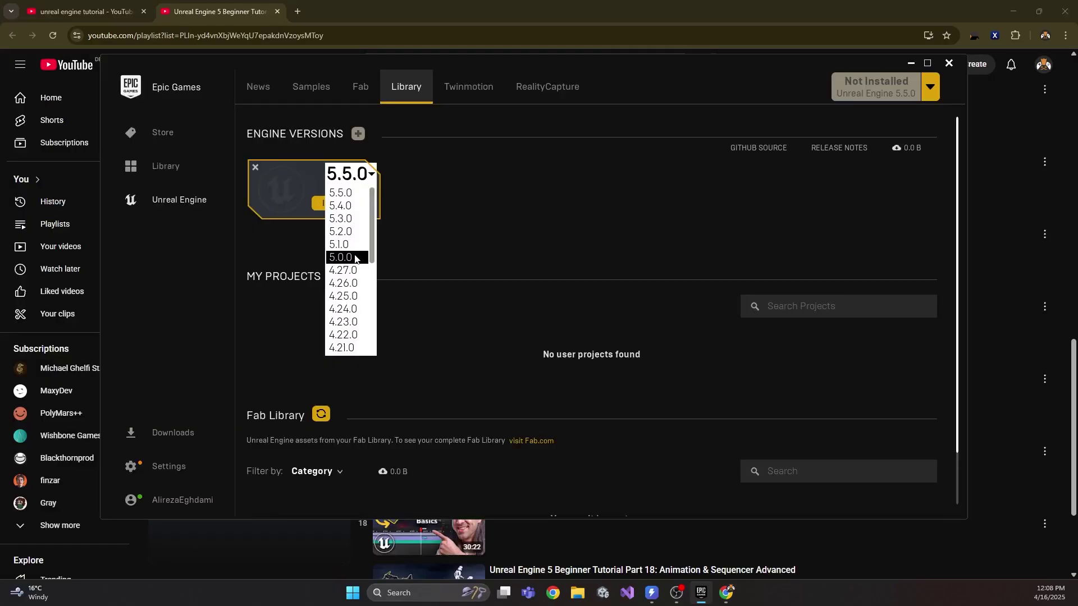
# Dismiss the list of engine versions and open the install options for Unreal Engine 5.5.0
pyautogui.press('Escape')
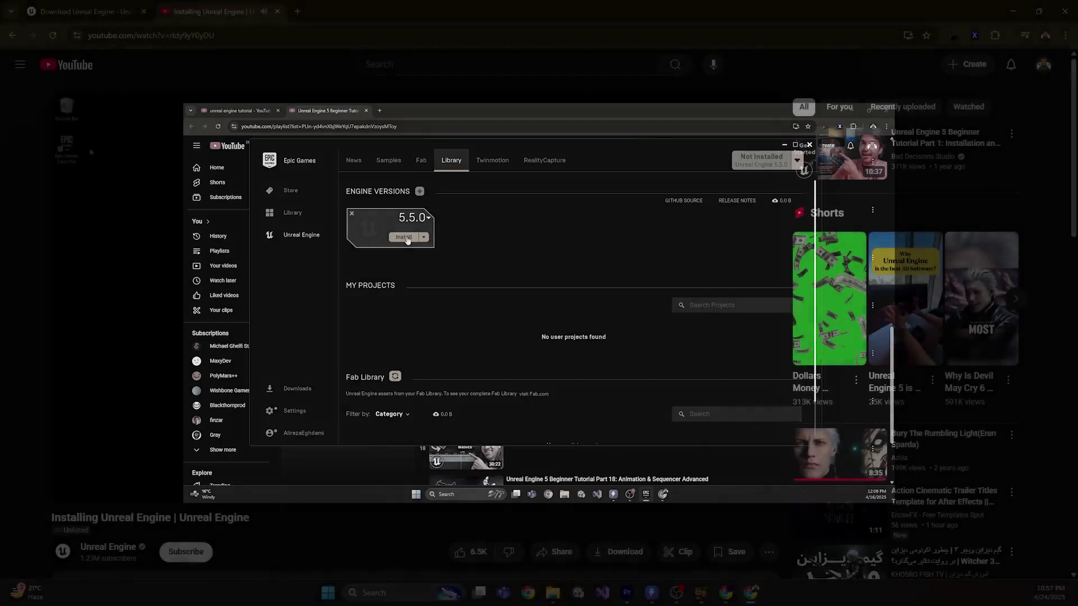
pyautogui.click(424, 237)
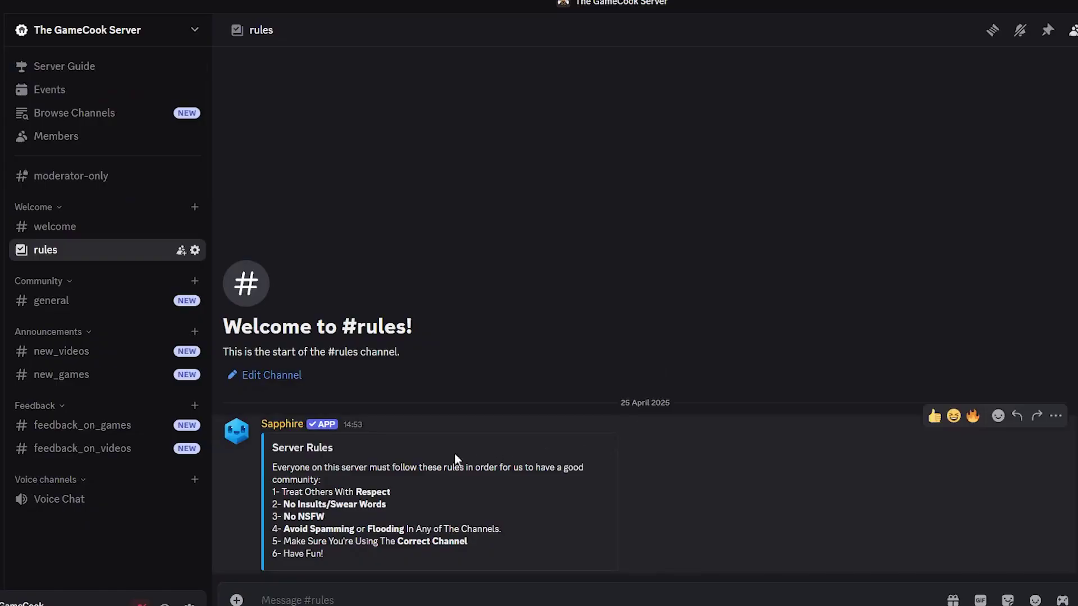
# Look through the general, new_videos, new_games, feedback_on_games and feedback_on_videos channels of The GameCook Server
pyautogui.click(63, 302)
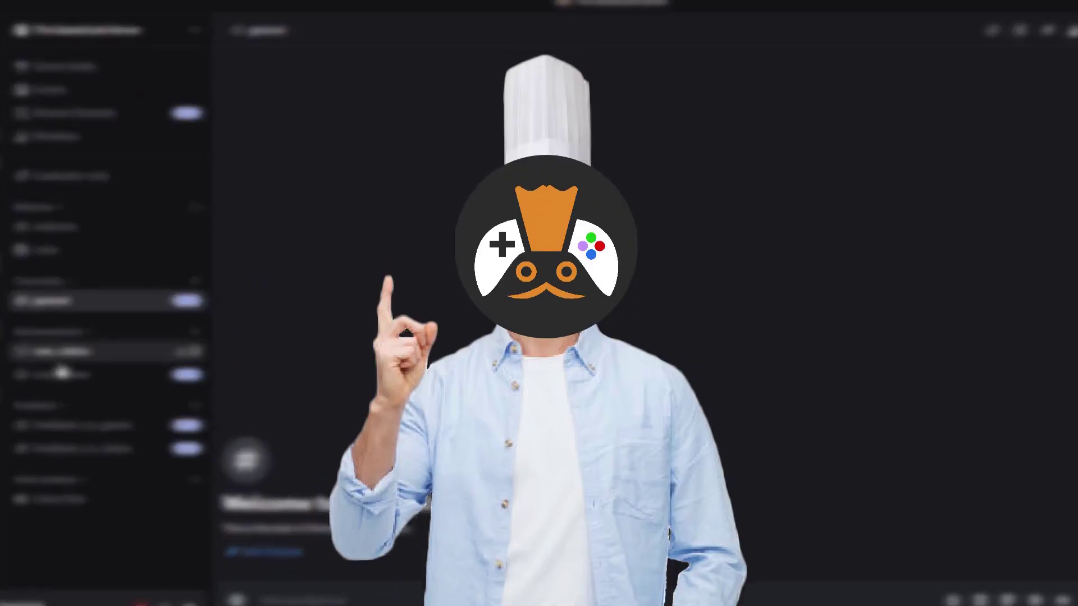
pyautogui.click(59, 351)
pyautogui.click(56, 374)
pyautogui.click(73, 425)
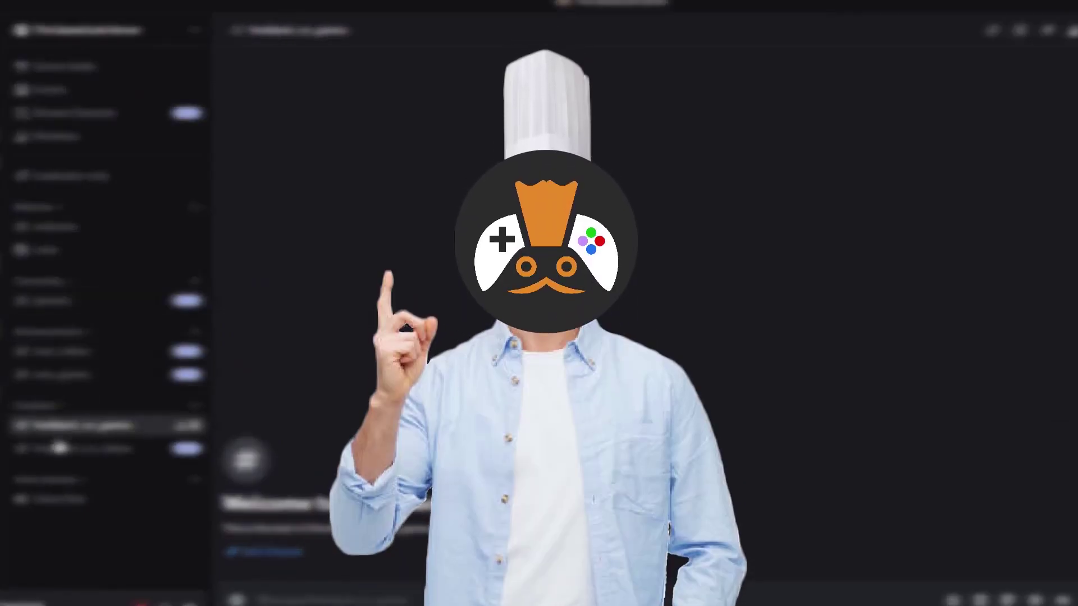
pyautogui.click(73, 448)
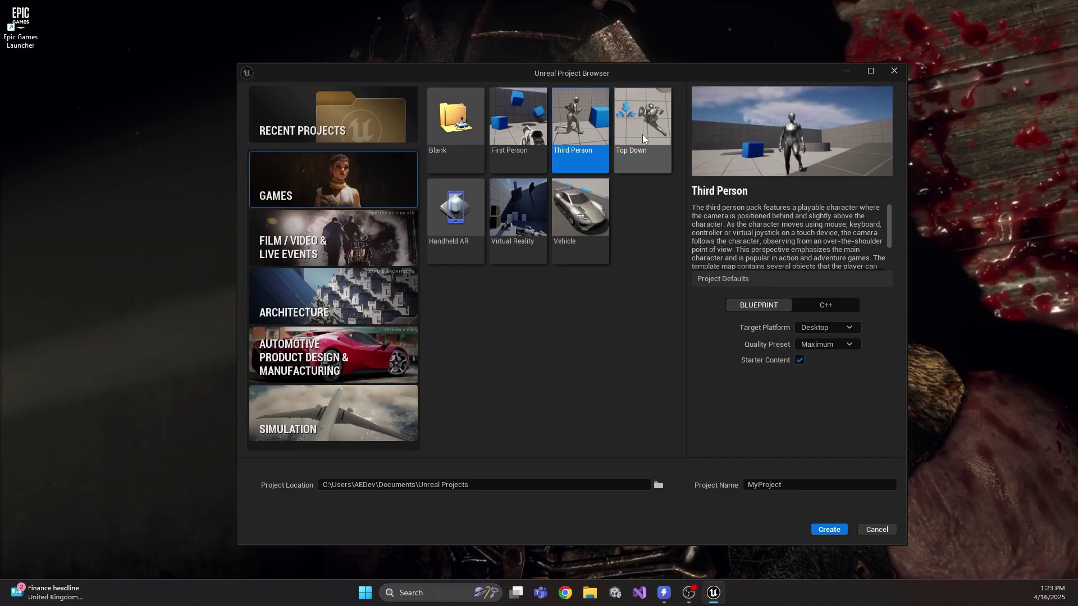
# Preview the Top Down, Vehicle, Virtual Reality and Handheld AR game templates, and select First Person for the project
pyautogui.click(642, 134)
pyautogui.click(571, 222)
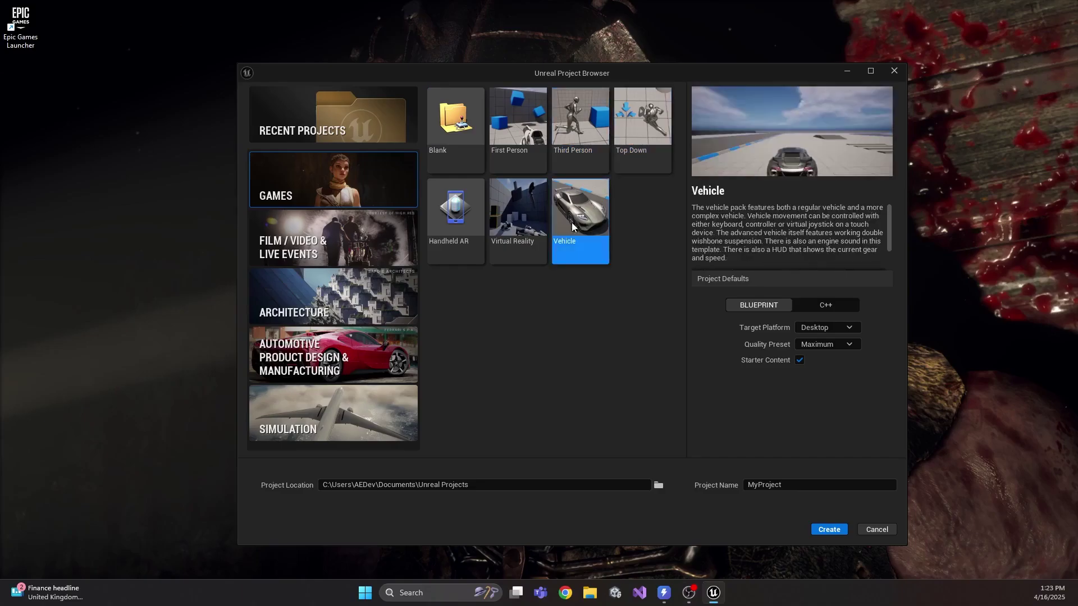
pyautogui.click(516, 230)
pyautogui.click(446, 240)
pyautogui.click(505, 135)
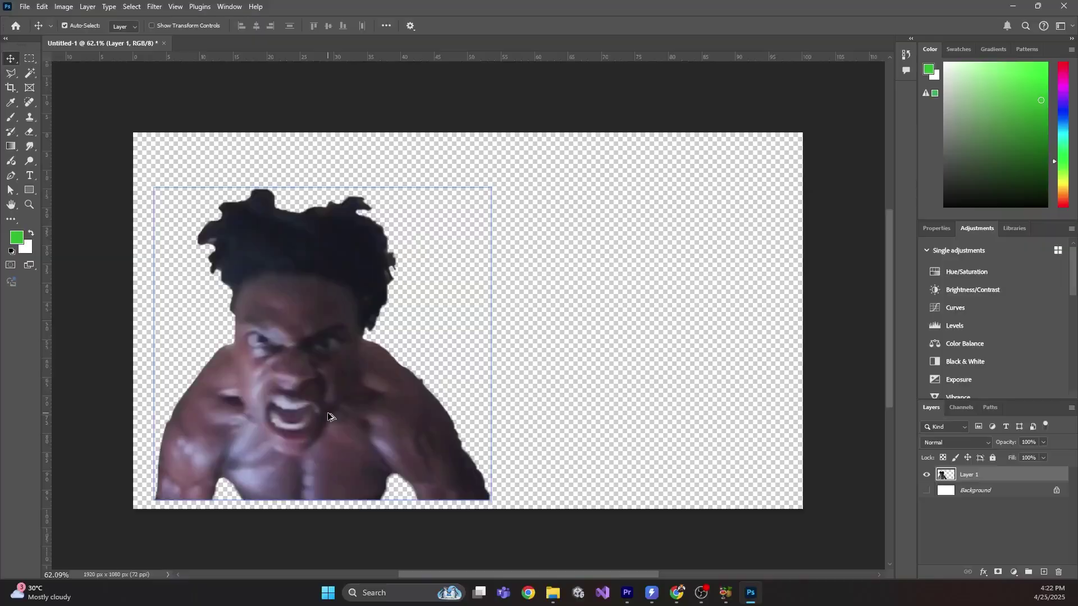
# Duplicate the cut-out figure into the empty right half of the canvas in Photoshop
pyautogui.keyDown('alt'); pyautogui.moveTo(327, 416); pyautogui.dragTo(661, 398); pyautogui.keyUp('alt')
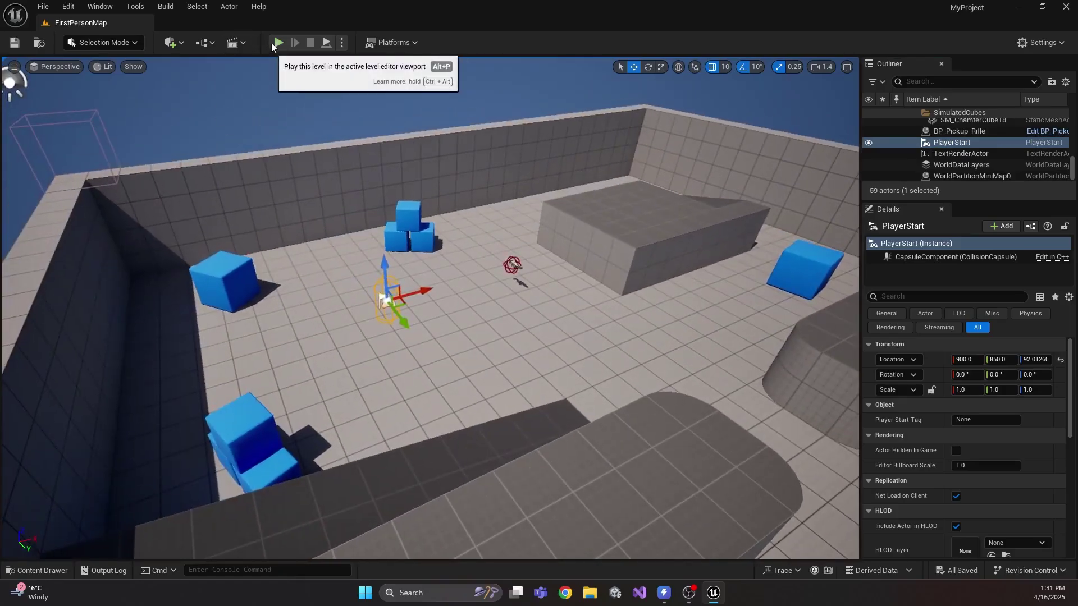
# Play-test the first-person level in Unreal Engine and fire the rifle at the blue cube
pyautogui.click(277, 44)
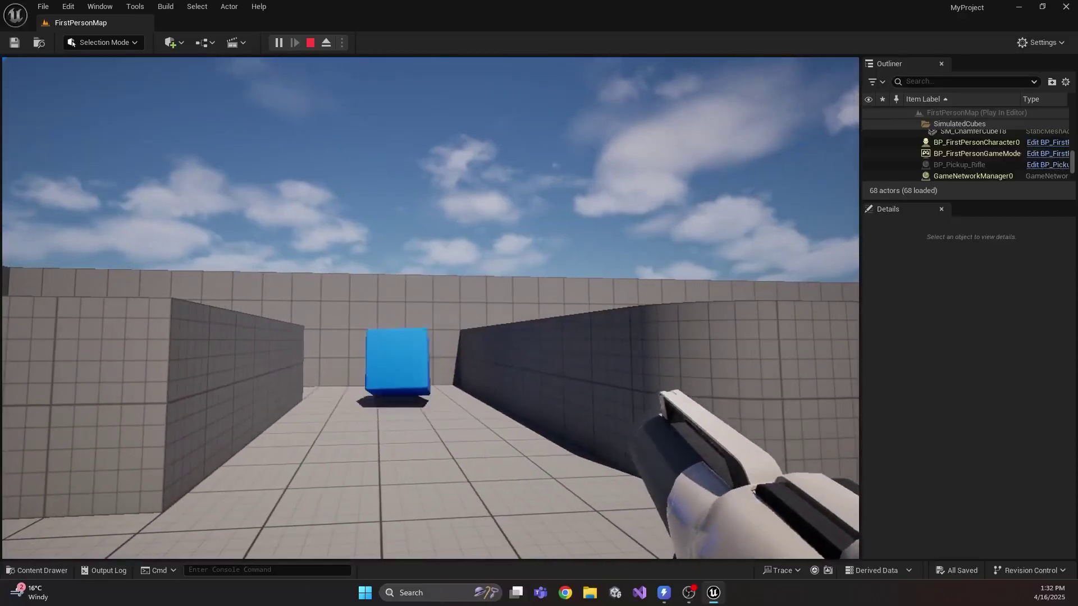
pyautogui.click(430, 307)
pyautogui.click(430, 308)
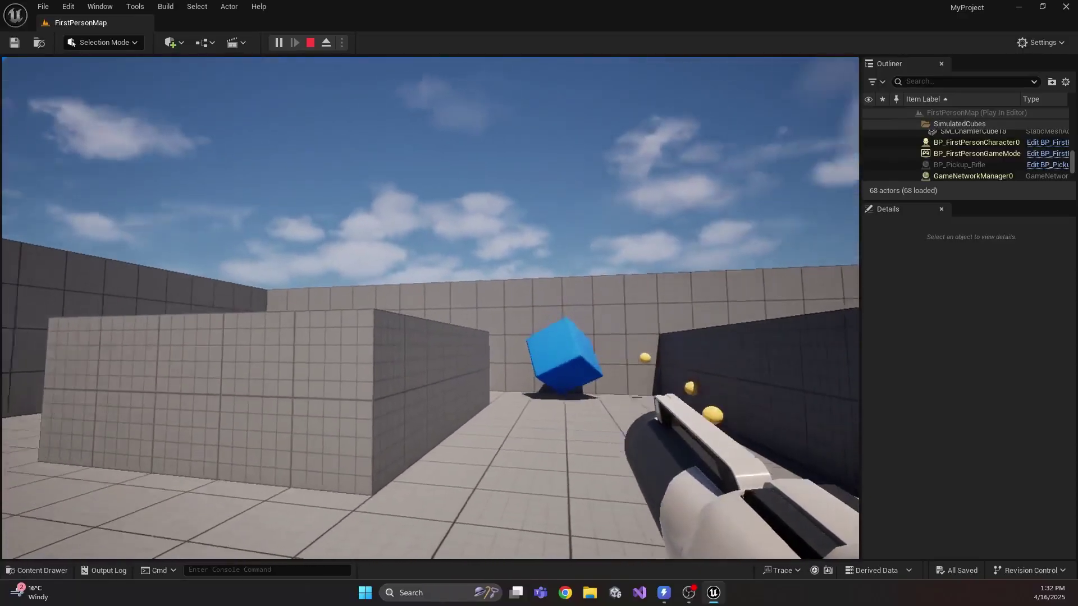
pyautogui.click(430, 308)
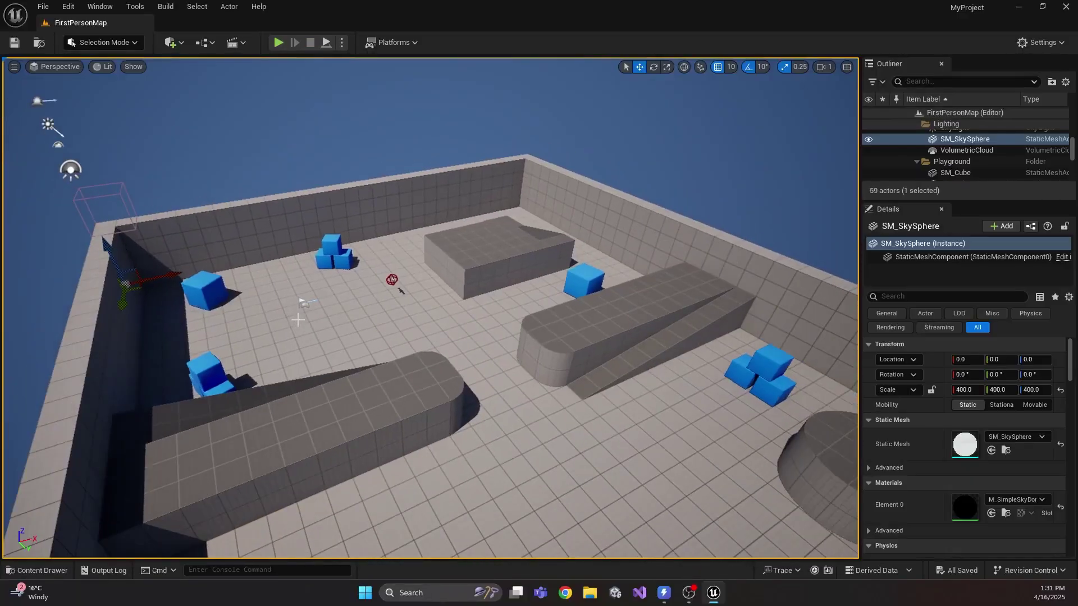
pyautogui.scroll(-2, 960, 166)
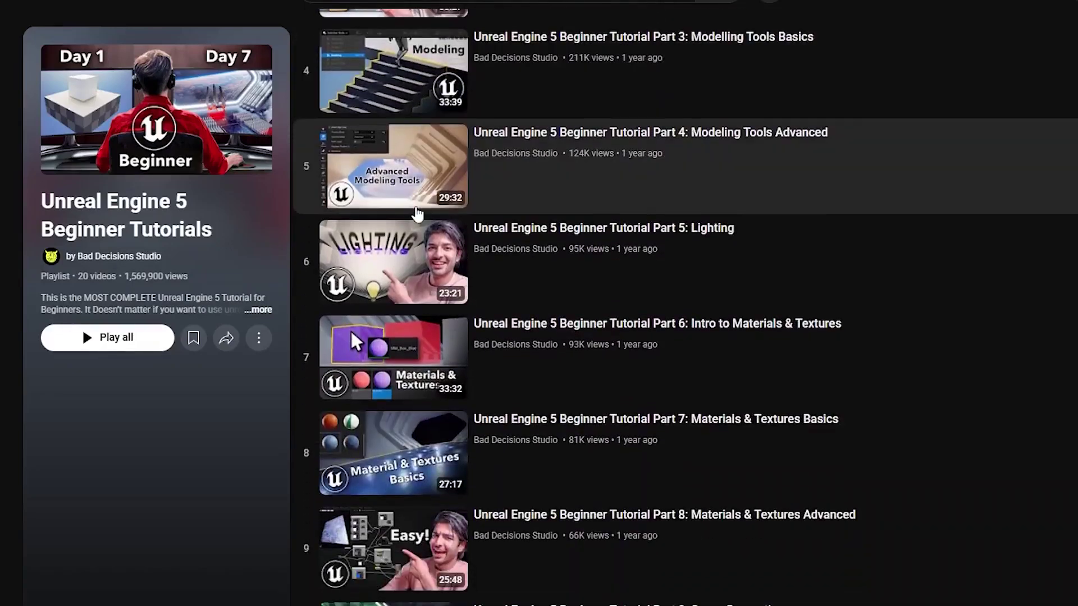
# Look through the Unreal Engine 5 Beginner Tutorials playlist and close its introduction video
pyautogui.scroll(-4, 352, 331)
pyautogui.scroll(-3, 417, 213)
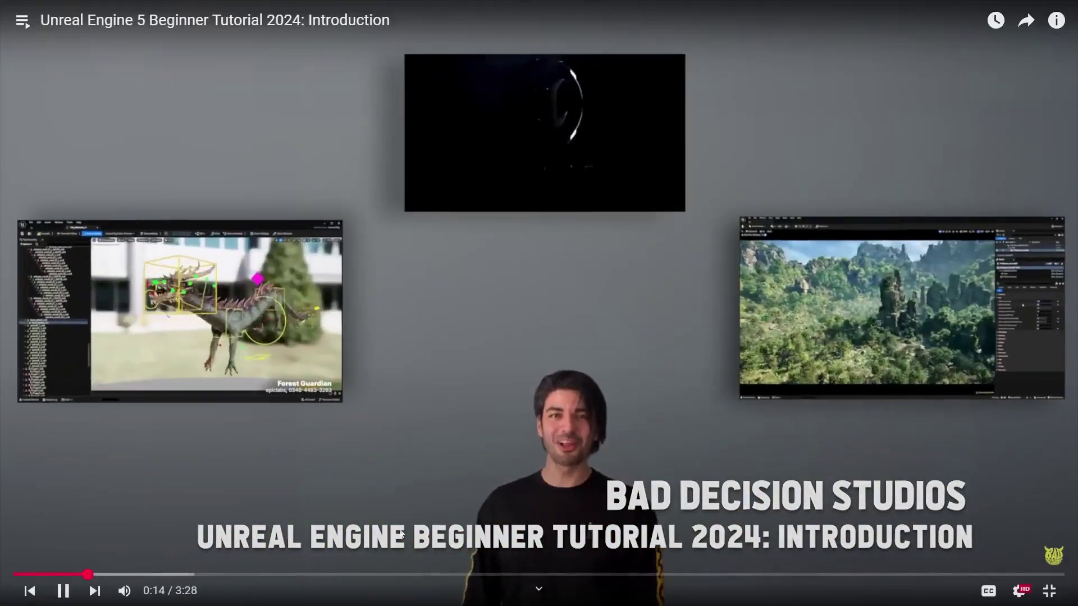
pyautogui.press('Escape')
pyautogui.hotkey('alt', 'F4')
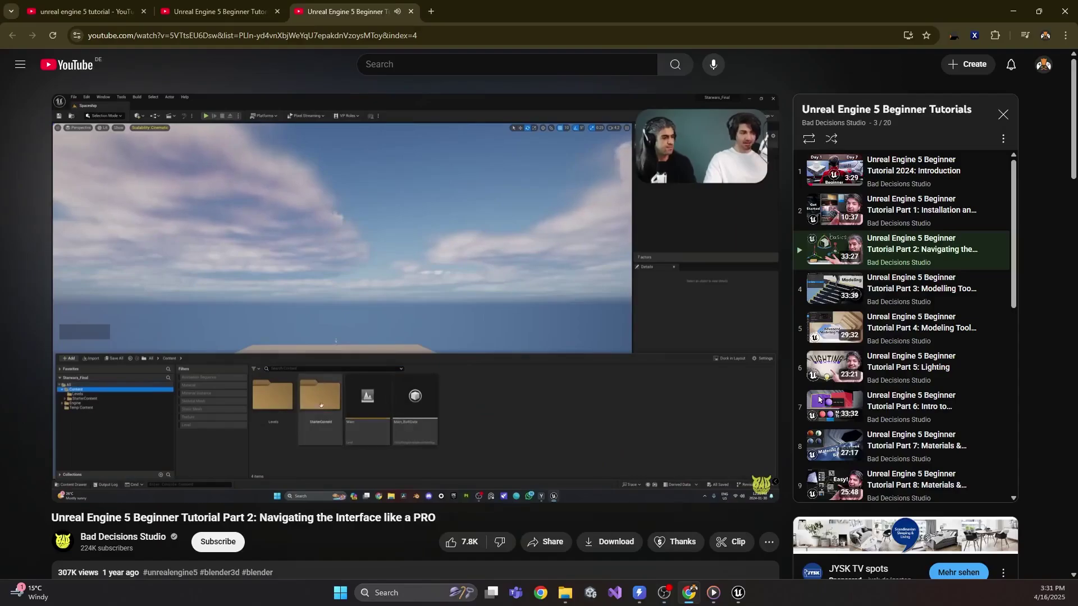
# Switch to Unreal Engine and inspect the gold cube standing on the reflective floor
pyautogui.hotkey('alt', 'Tab')
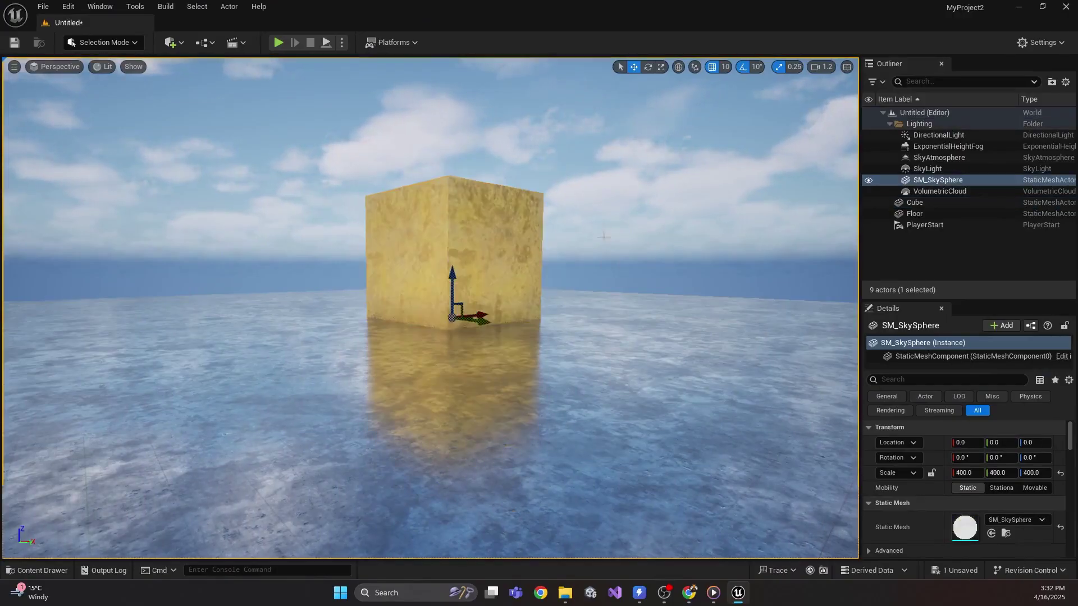
pyautogui.moveTo(603, 237); pyautogui.dragTo(603, 273, button='right')
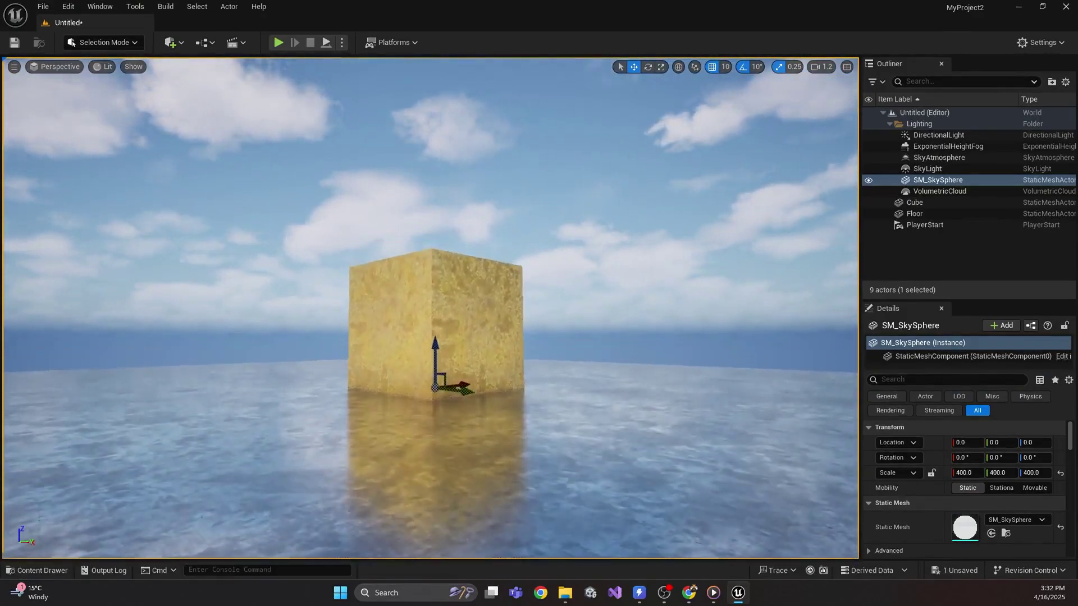
pyautogui.moveTo(603, 273); pyautogui.dragTo(575, 271, button='right')
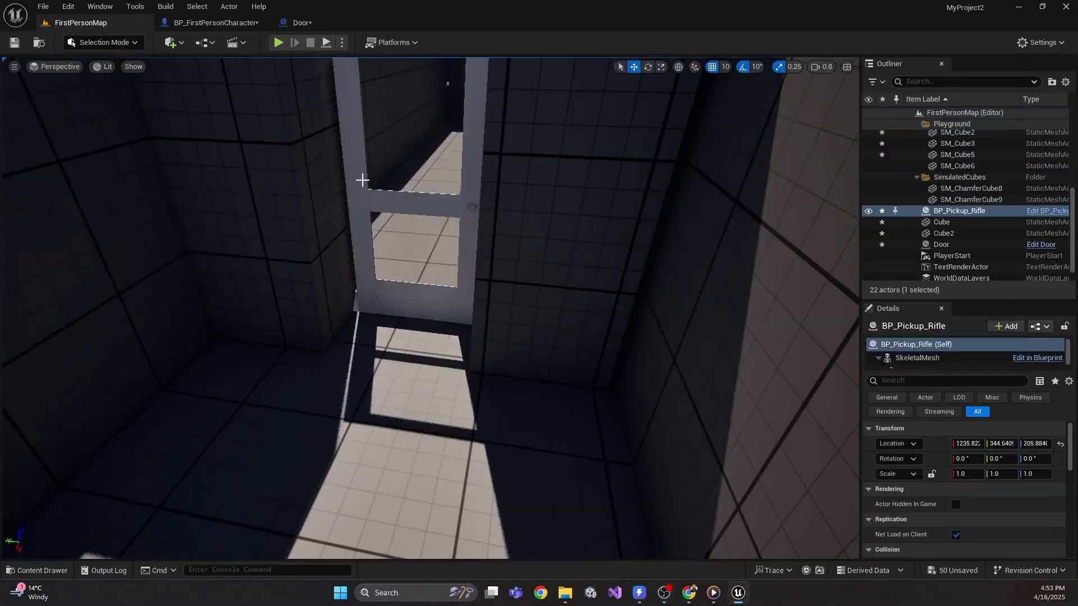
# Play-test FirstPersonMap, walking up to the white door and through the doorway
pyautogui.click(277, 43)
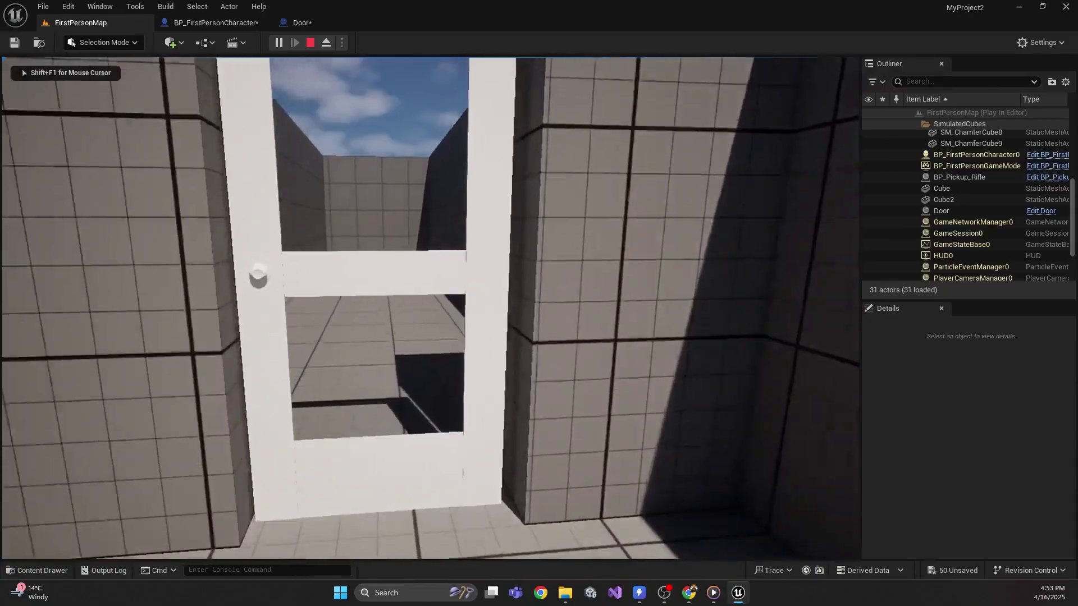
pyautogui.press('w')
pyautogui.press('w')
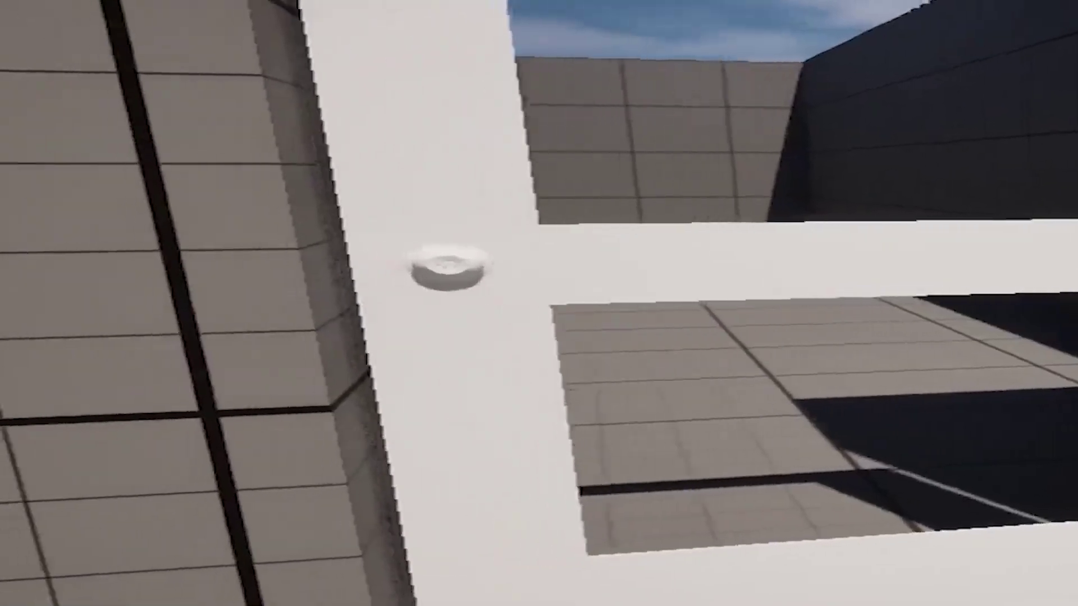
pyautogui.press('w')
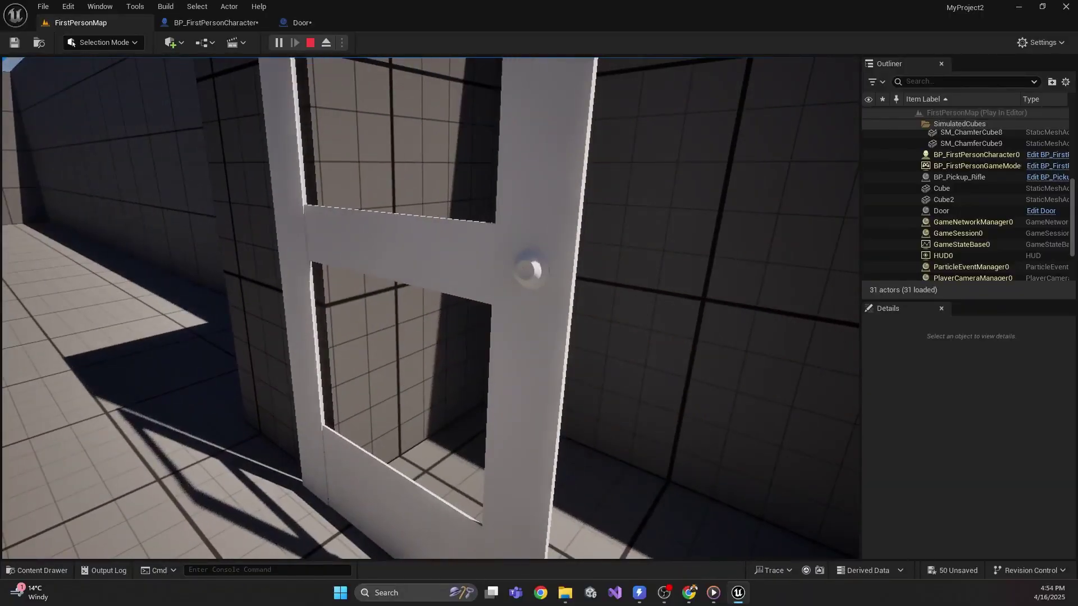
pyautogui.press('w')
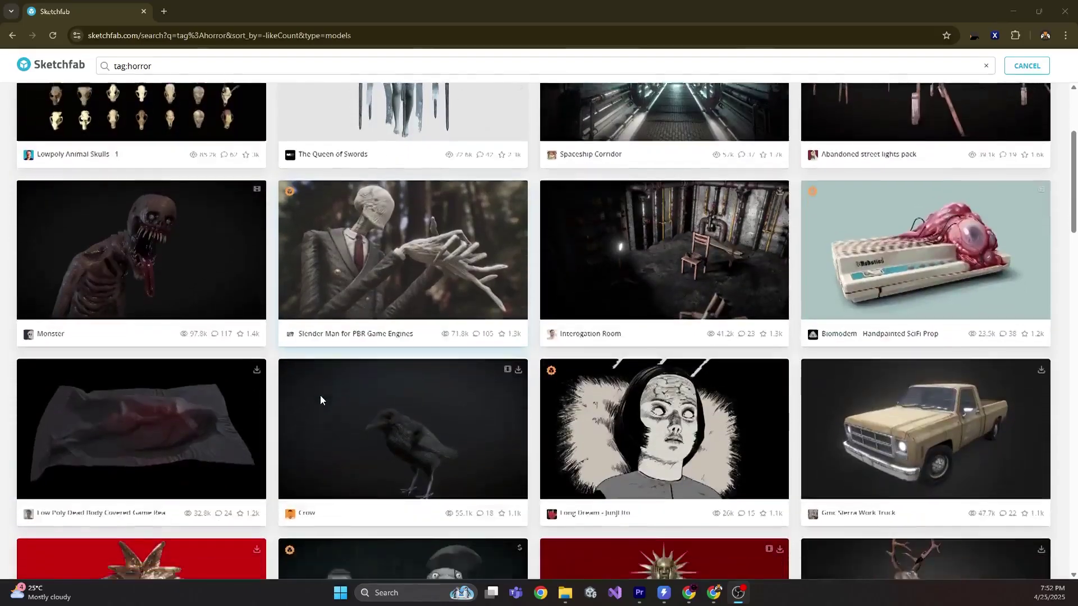
# Browse the horror-tagged 3D models on Sketchfab
pyautogui.scroll(-3, 320, 399)
pyautogui.scroll(-5, 320, 399)
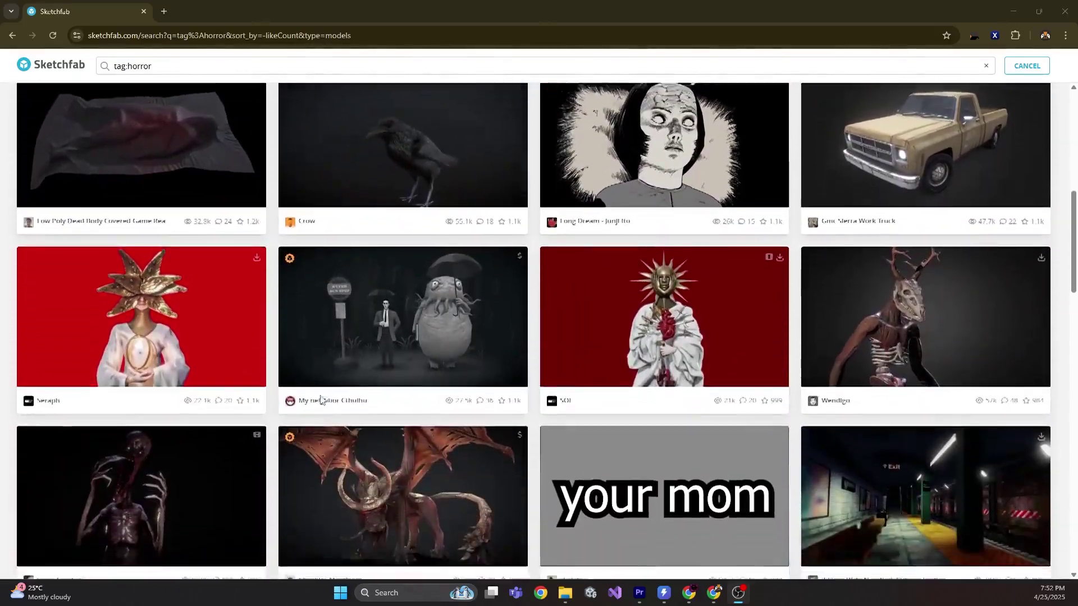
pyautogui.scroll(-4, 320, 399)
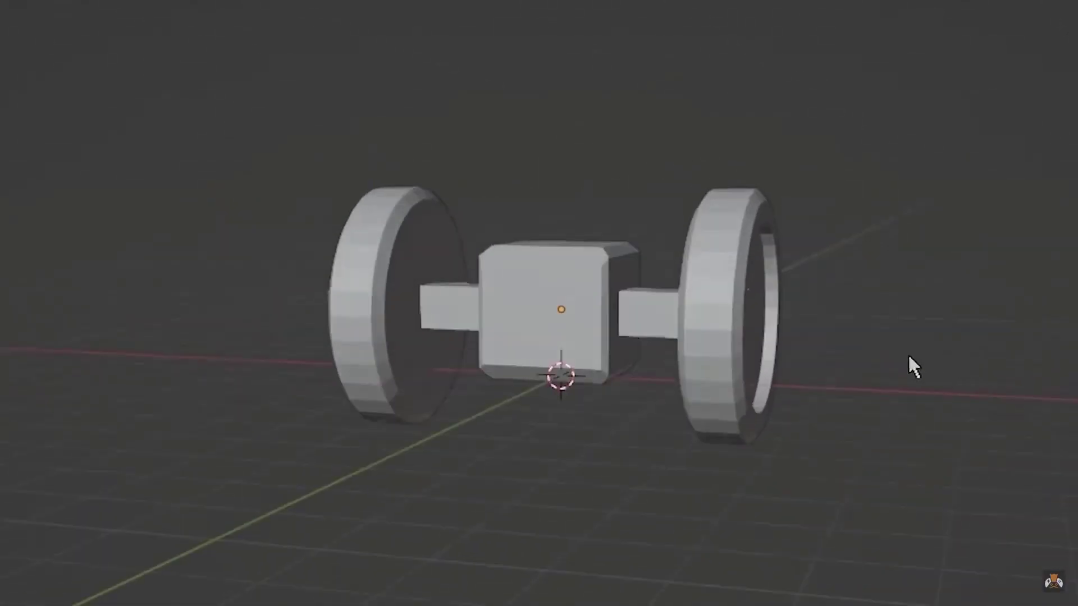
pyautogui.moveTo(909, 365); pyautogui.dragTo(789, 385, button='middle')
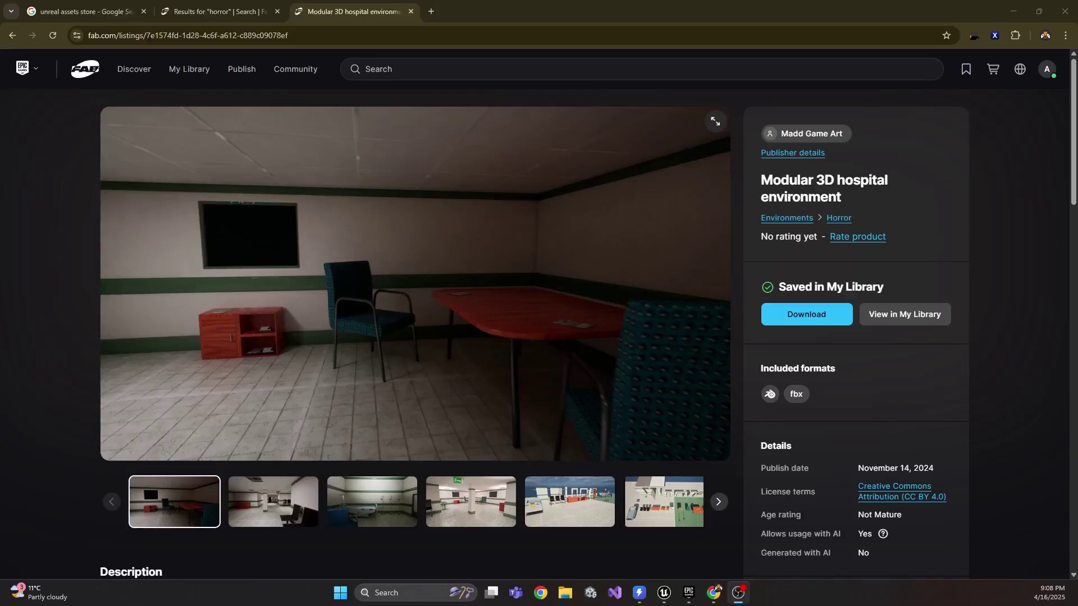
# Examine the Modular 3D hospital environment listing on Fab
pyautogui.click(461, 108)
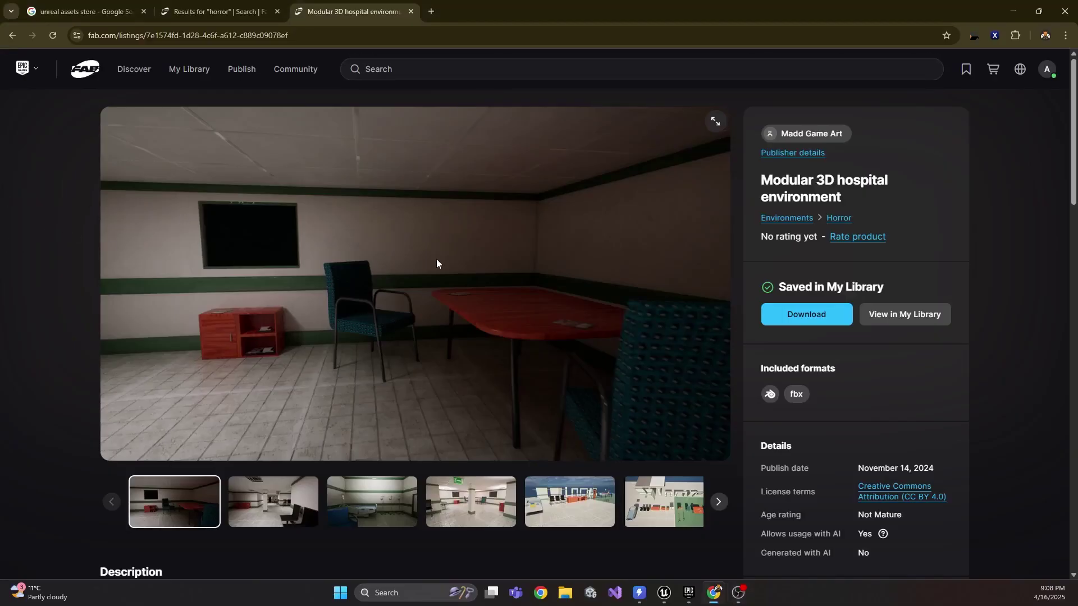
pyautogui.scroll(-5, 436, 264)
pyautogui.scroll(5, 436, 263)
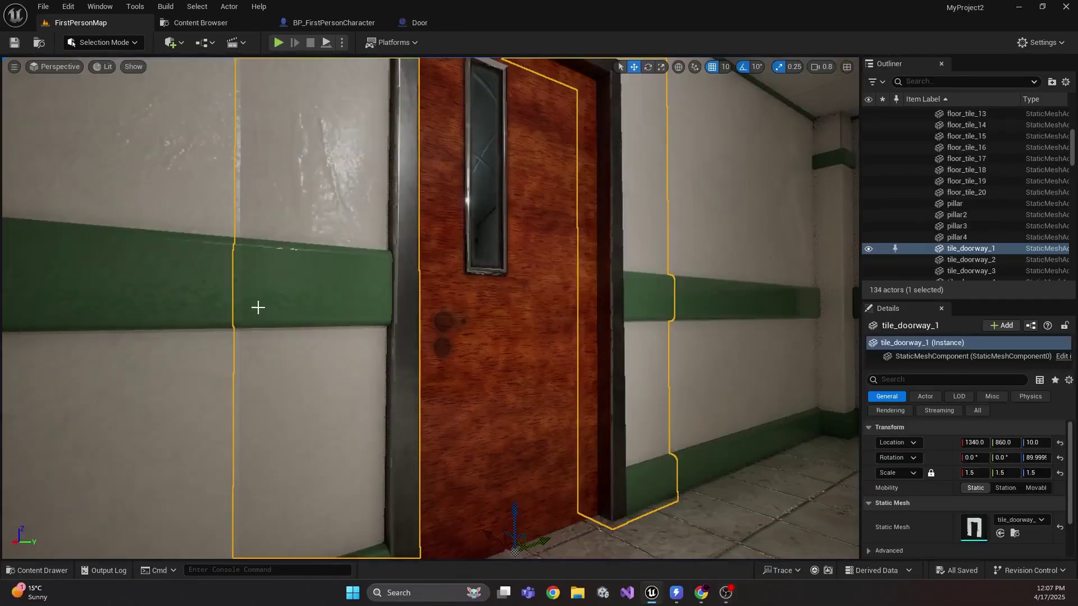
# Play-test FirstPersonMap, walking through the open red-brown door into the hospital corridor
pyautogui.hotkey('alt', 'p')
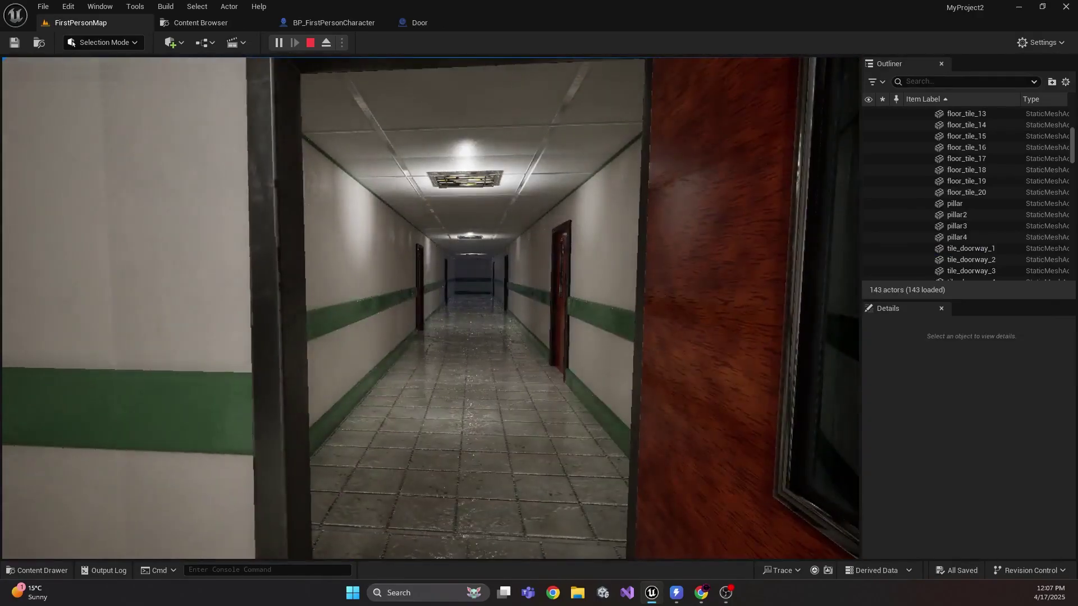
pyautogui.press('w')
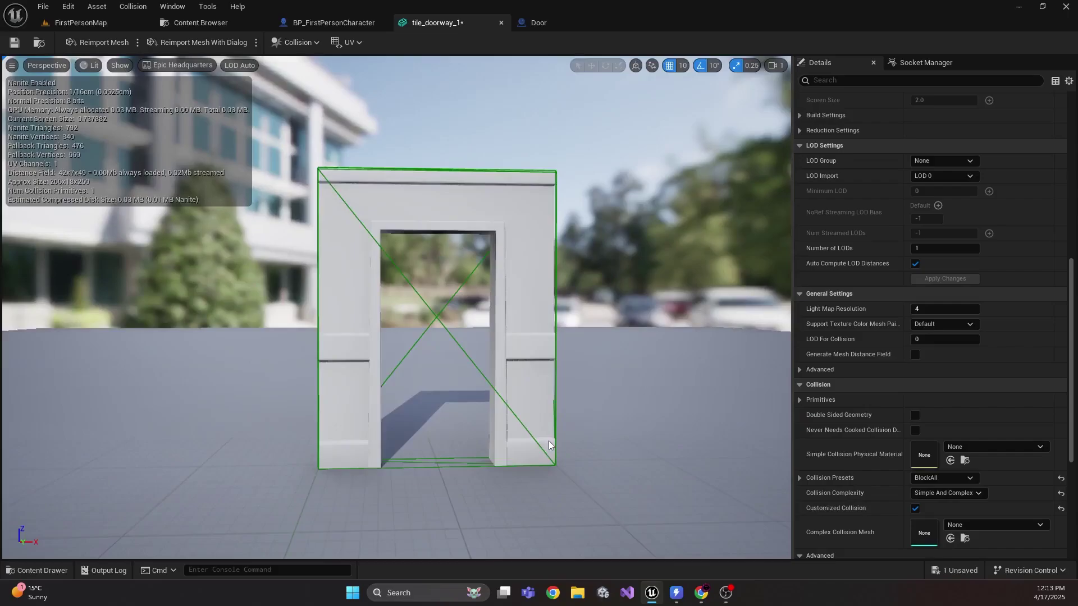
# Inspect the tile_doorway_1 mesh's collision box and set its Collision Complexity to Use Simple Collision As Complex
pyautogui.moveTo(549, 445); pyautogui.dragTo(493, 444)
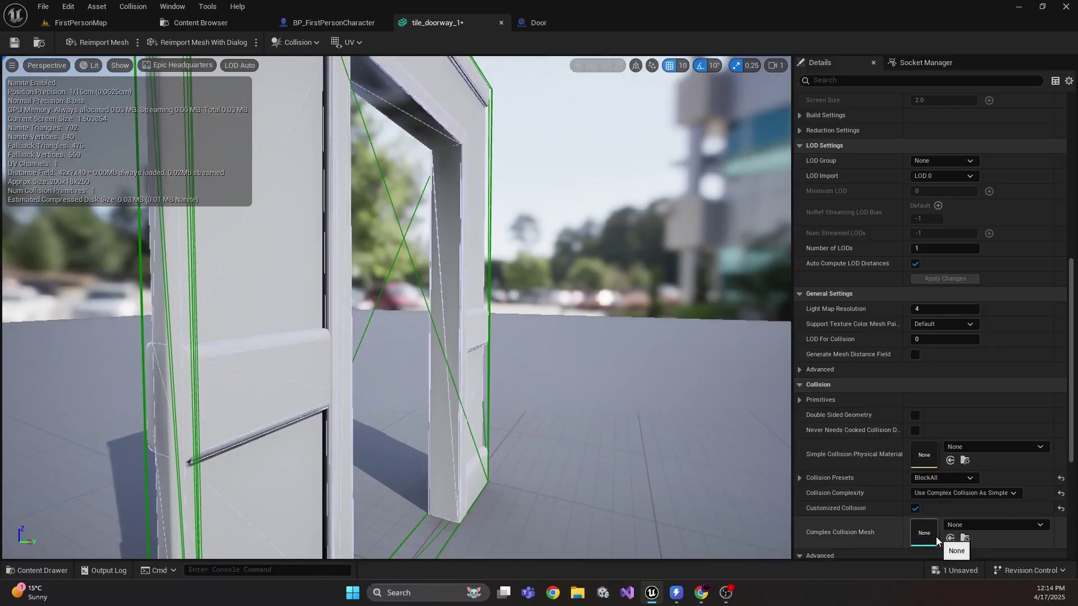
pyautogui.click(935, 490)
pyautogui.click(919, 525)
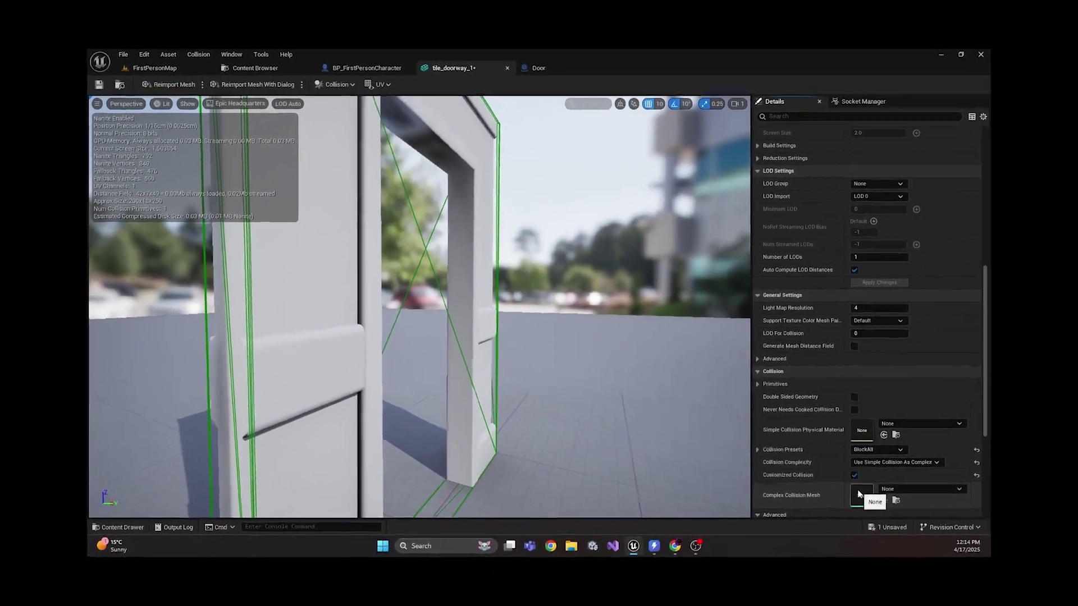
pyautogui.click(948, 493)
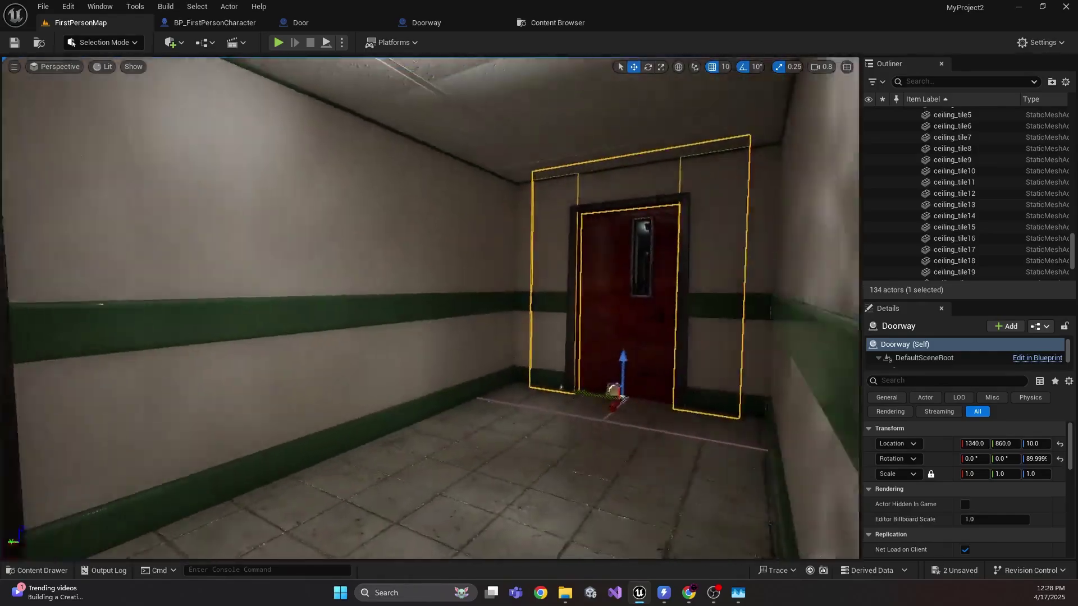
# Inspect the Doorway blueprint placed at the end of the corridor and the hospital layout from above
pyautogui.scroll(-2, 430, 307)
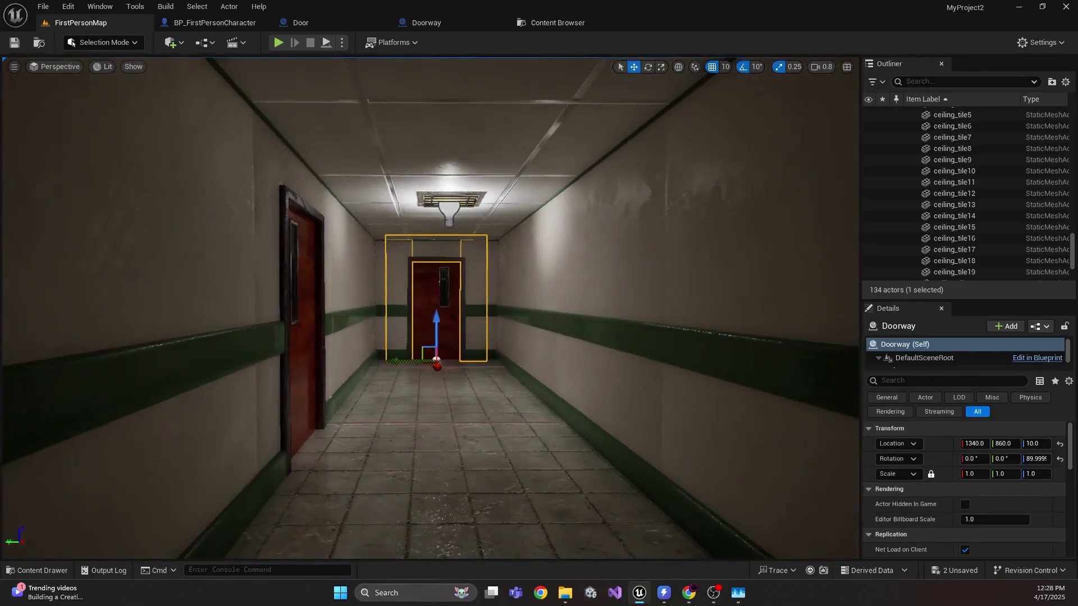
pyautogui.moveTo(429, 307); pyautogui.dragTo(429, 350, button='right')
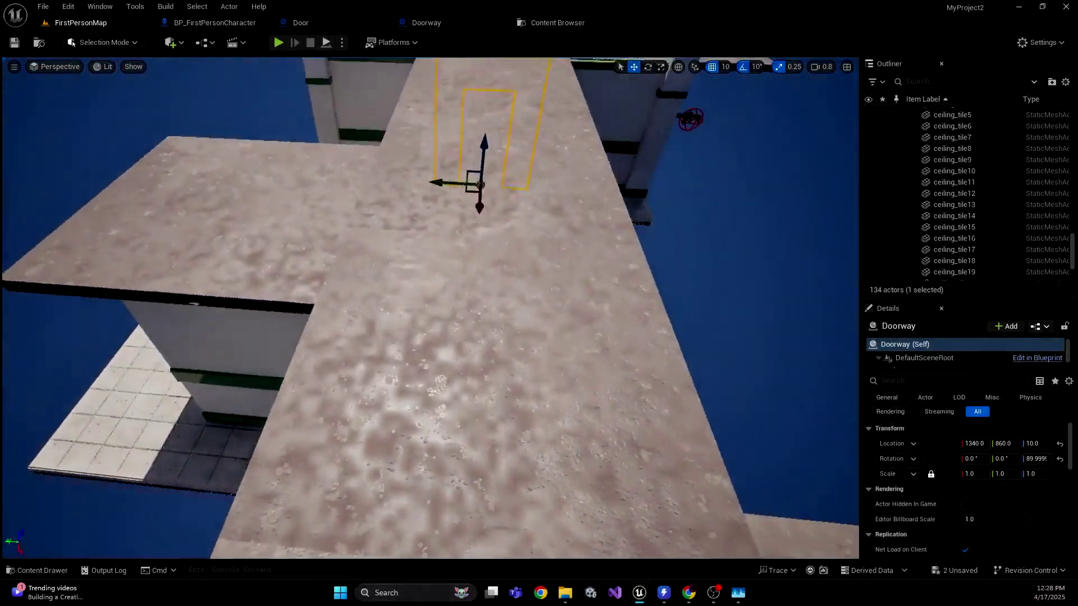
pyautogui.scroll(-2, 430, 307)
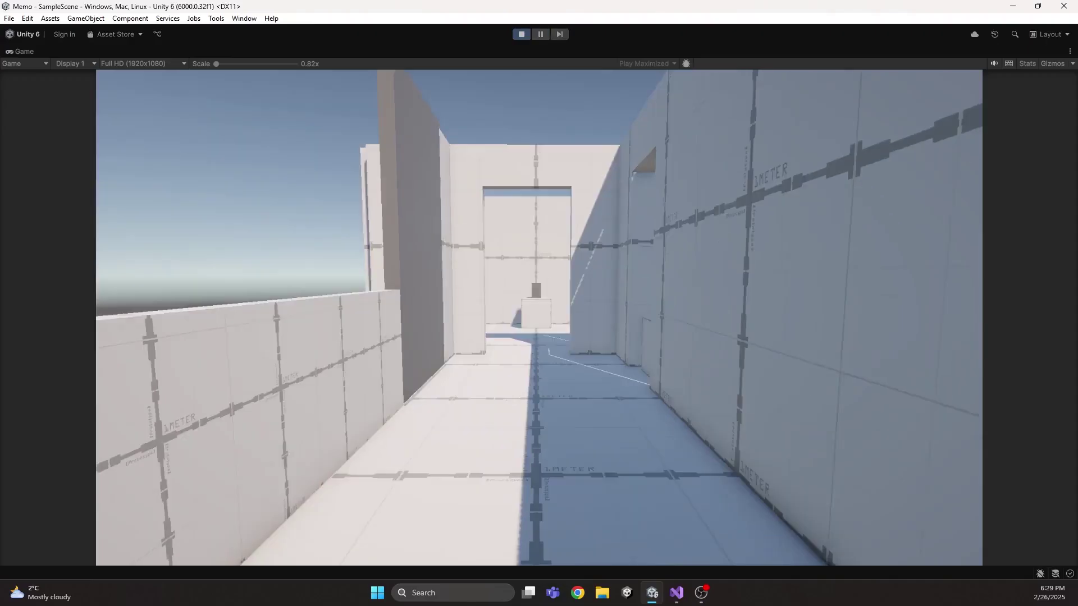
# Switch to Unity and play-test the prototype level, walking to the boxes and interacting with the one marked E
pyautogui.press('w')
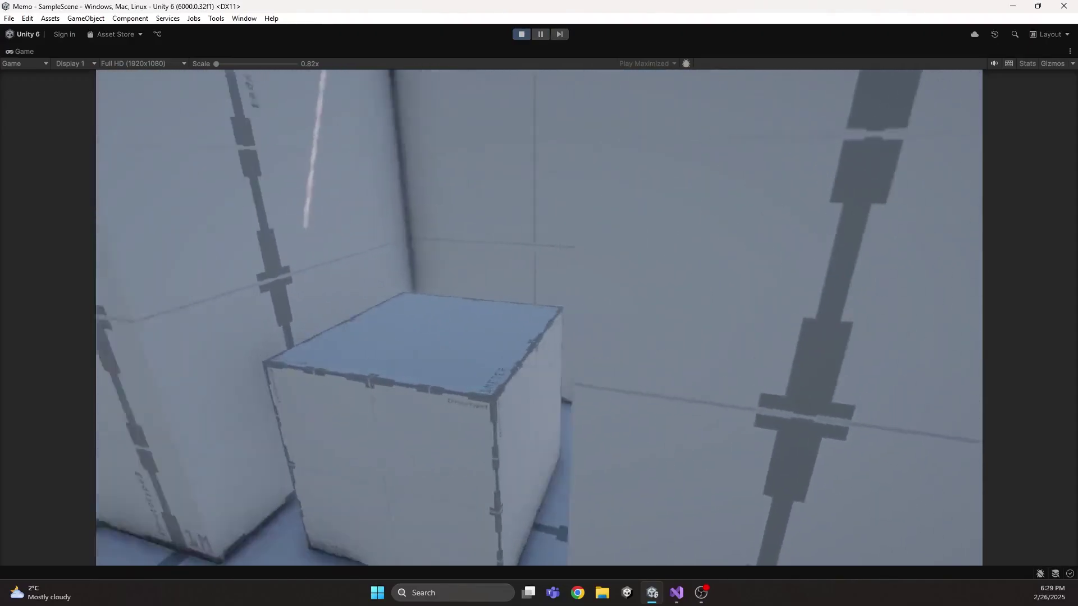
pyautogui.press('e')
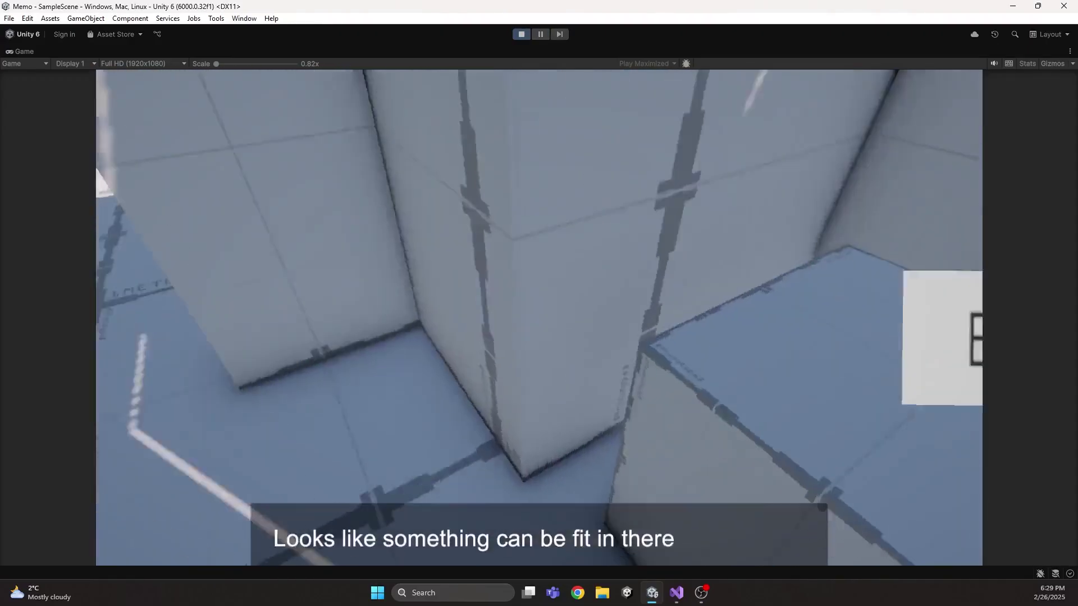
pyautogui.press('w')
pyautogui.press('w')
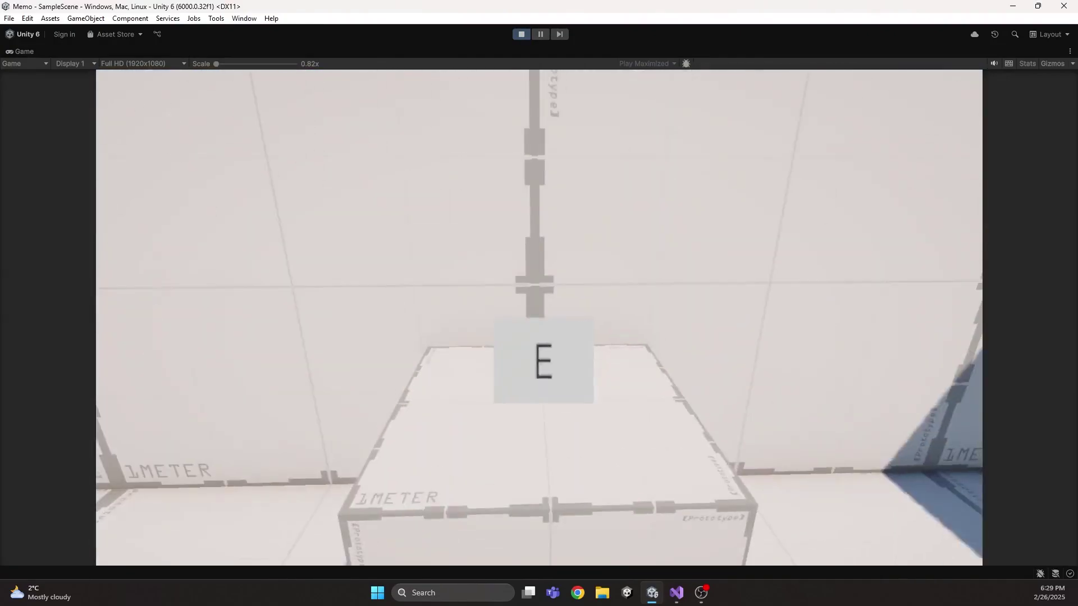
pyautogui.press('e')
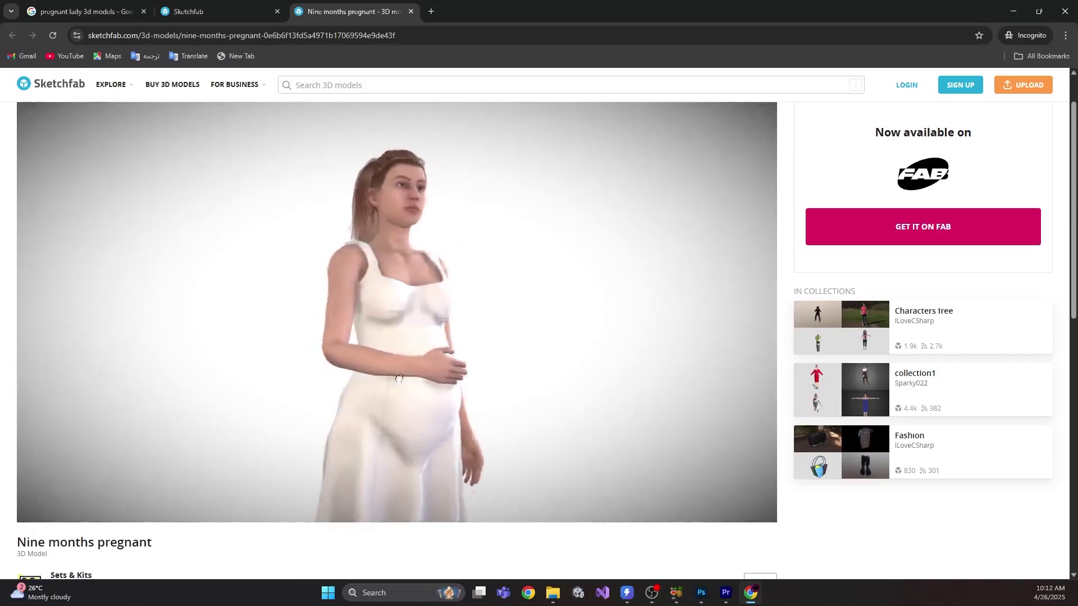
# Examine the Nine months pregnant model on Sketchfab and the rigged alien monster in Blender
pyautogui.moveTo(399, 379); pyautogui.dragTo(618, 368)
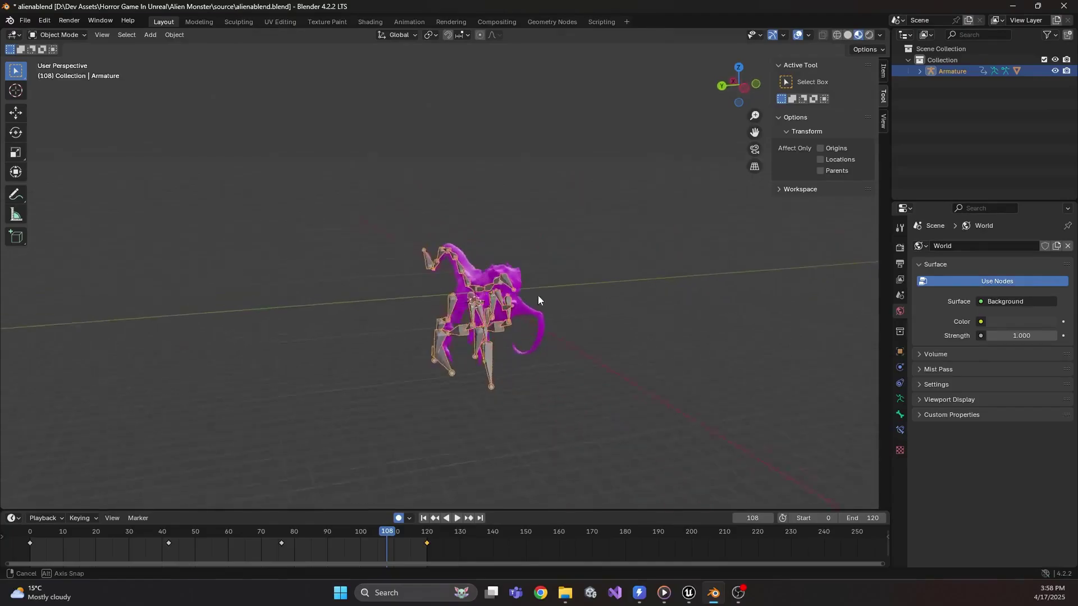
pyautogui.moveTo(647, 298); pyautogui.dragTo(450, 303, button='middle')
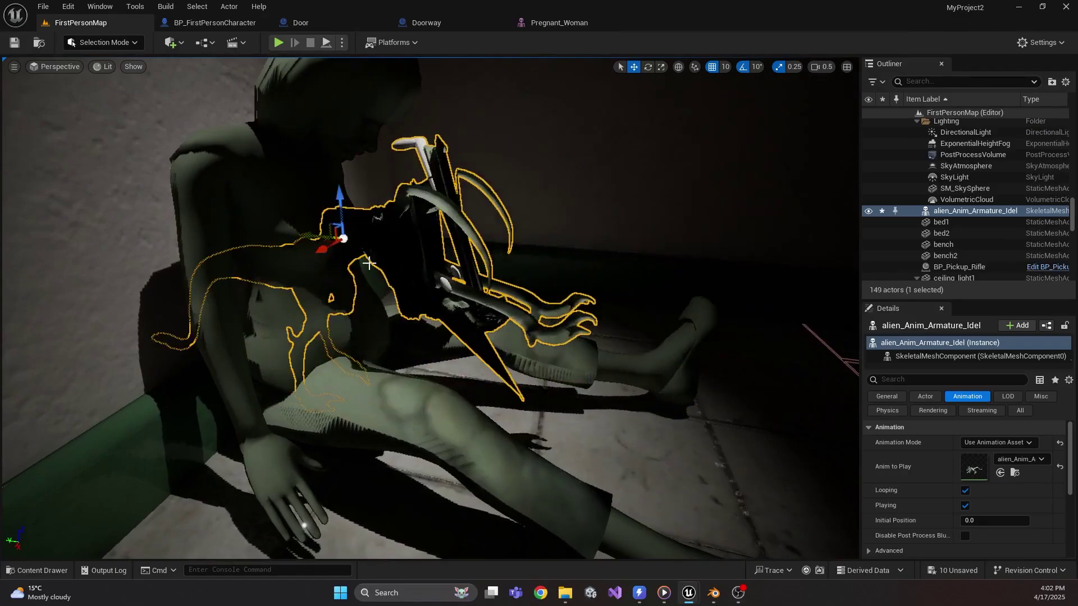
# Switch to Unreal Engine and undo the last edit to the alien mesh beside the seated figure
pyautogui.hotkey('ctrl', 'z')
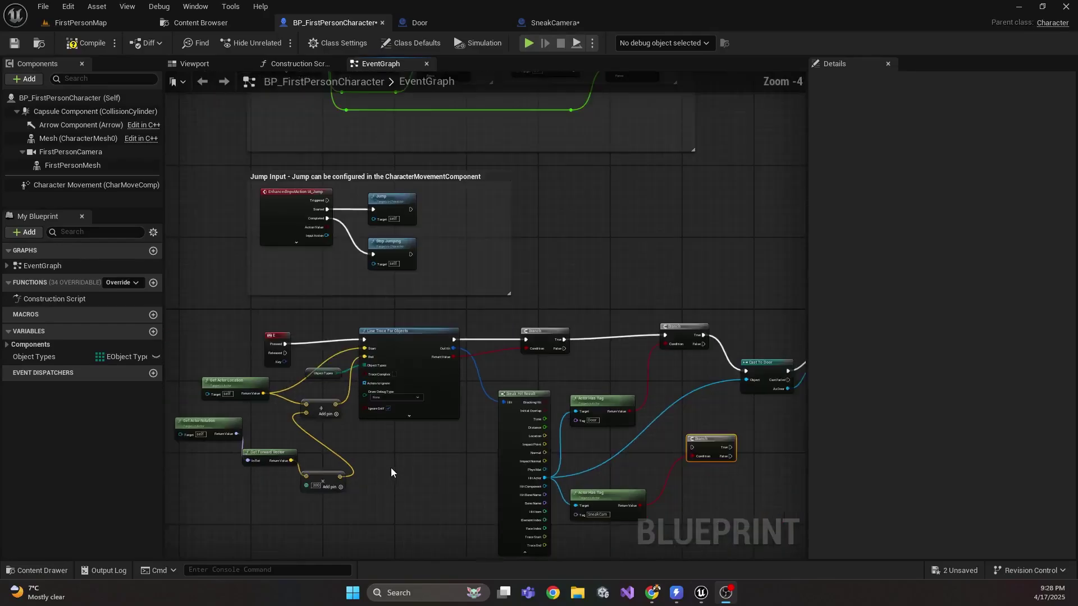
# Examine the line trace, Actor Has Tag and Branch nodes in BP_FirstPersonCharacter's event graph
pyautogui.moveTo(391, 467); pyautogui.dragTo(339, 385, button='right')
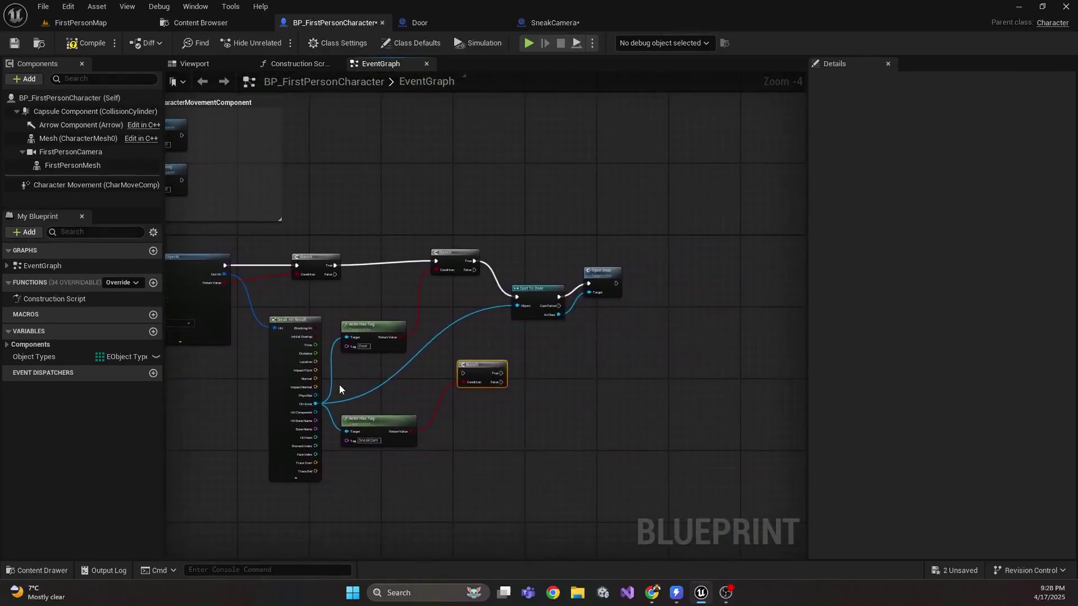
pyautogui.scroll(3, 348, 385)
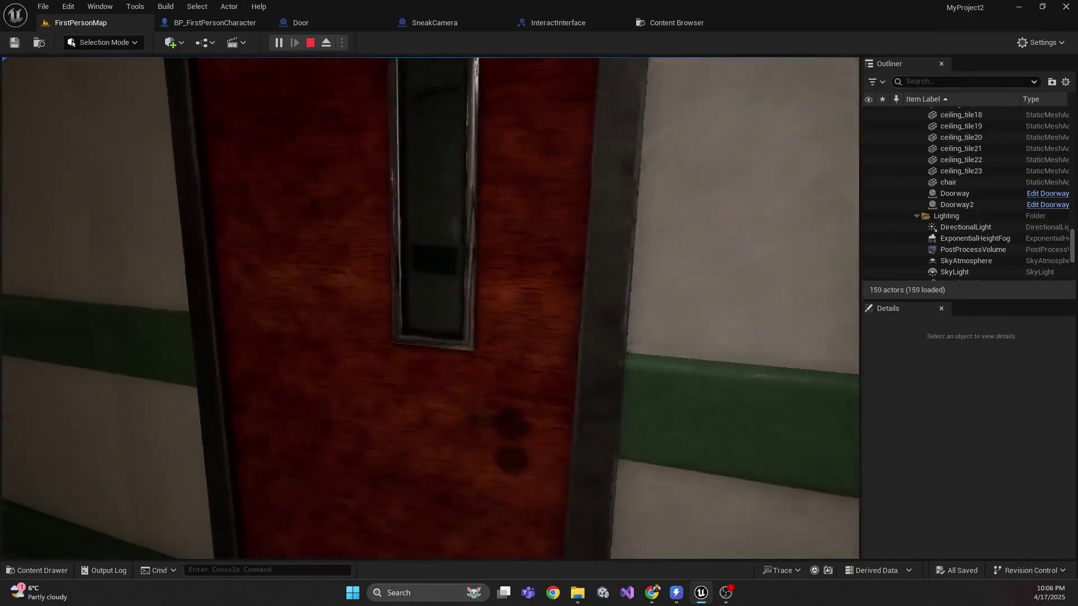
# Play-test the interaction with the closed red-brown door in FirstPersonMap
pyautogui.press('e')
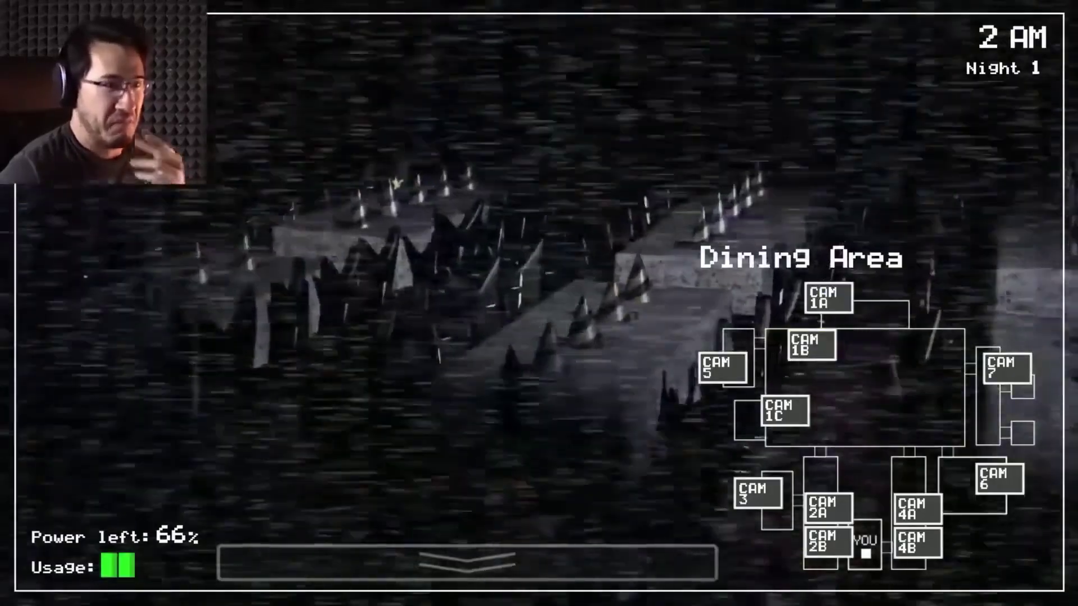
pyautogui.click(722, 367)
pyautogui.click(785, 411)
pyautogui.click(1006, 369)
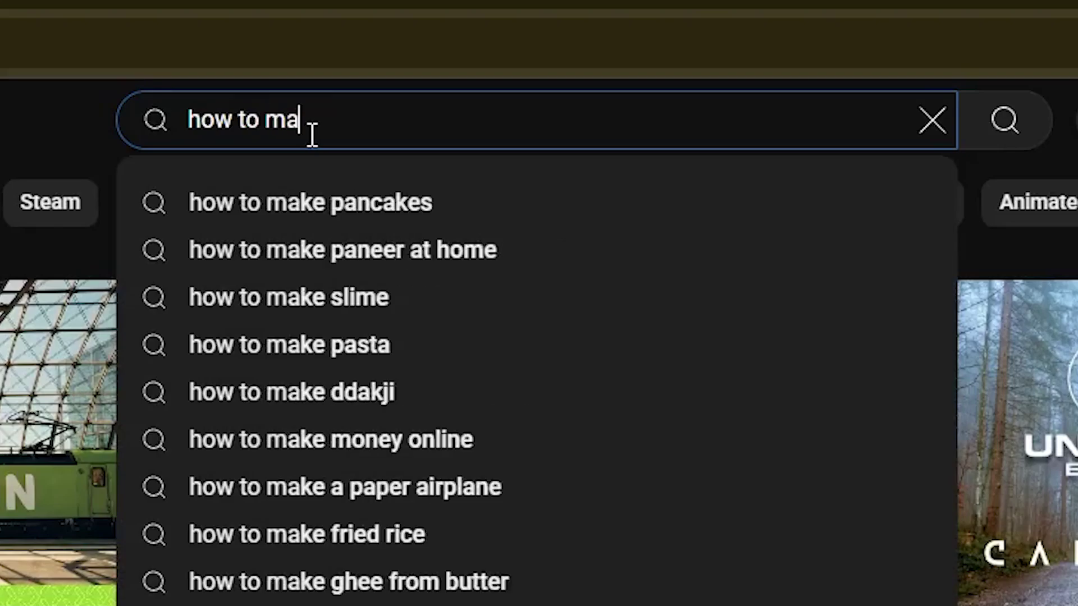
# Search YouTube for "how to make fnaf unreal 5"
pyautogui.write('ke fn')
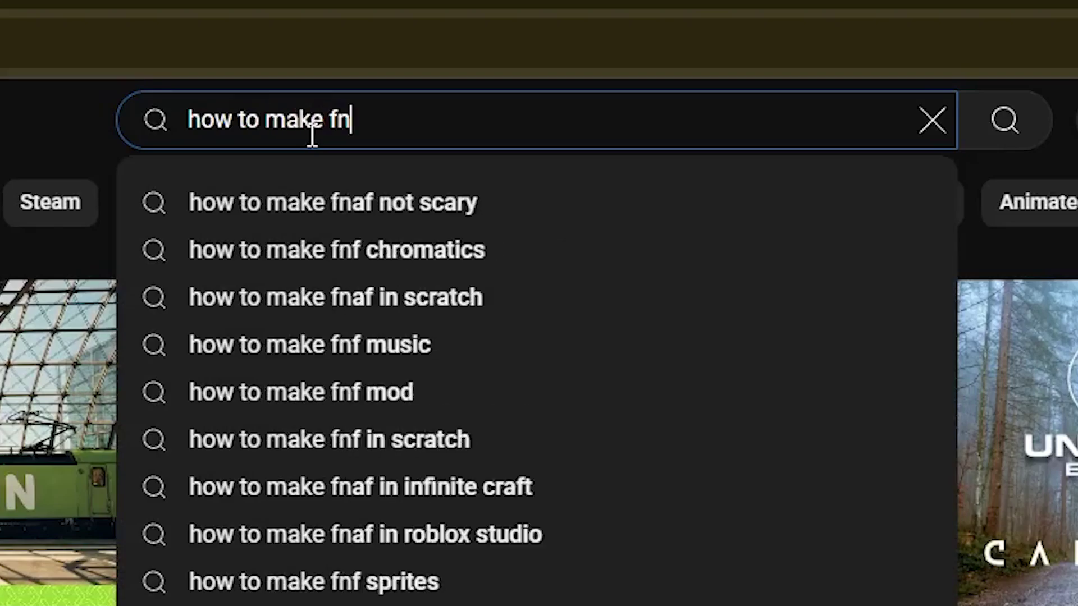
pyautogui.write('af unreal ')
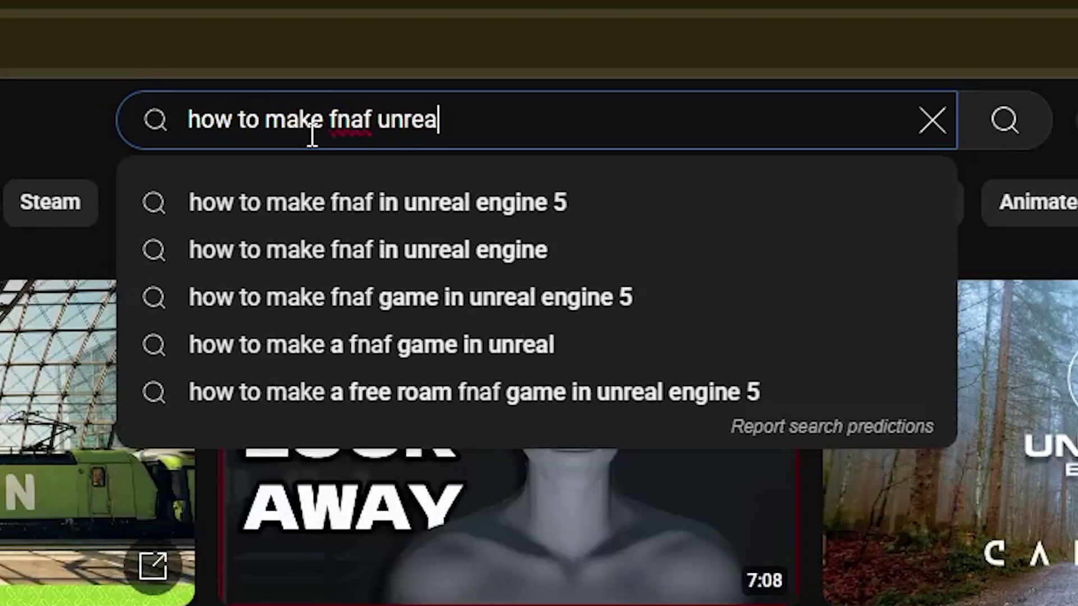
pyautogui.write('5')
pyautogui.press('Return')
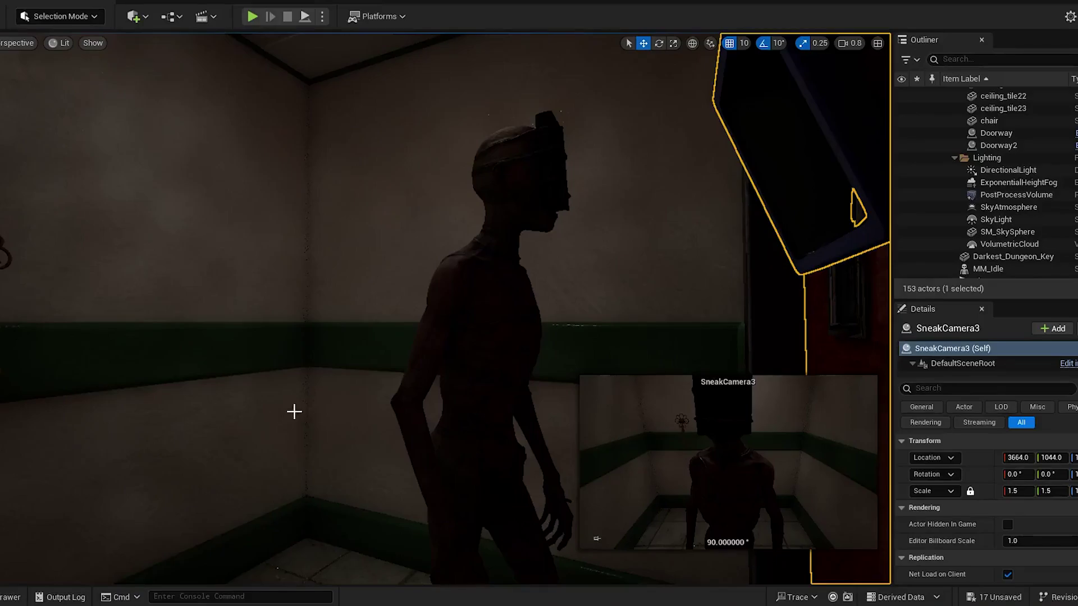
# Inspect the box-headed monster in front of SneakCamera3 and play-test the dark corridor toward the red doors
pyautogui.moveTo(449, 308); pyautogui.dragTo(449, 309, button='right')
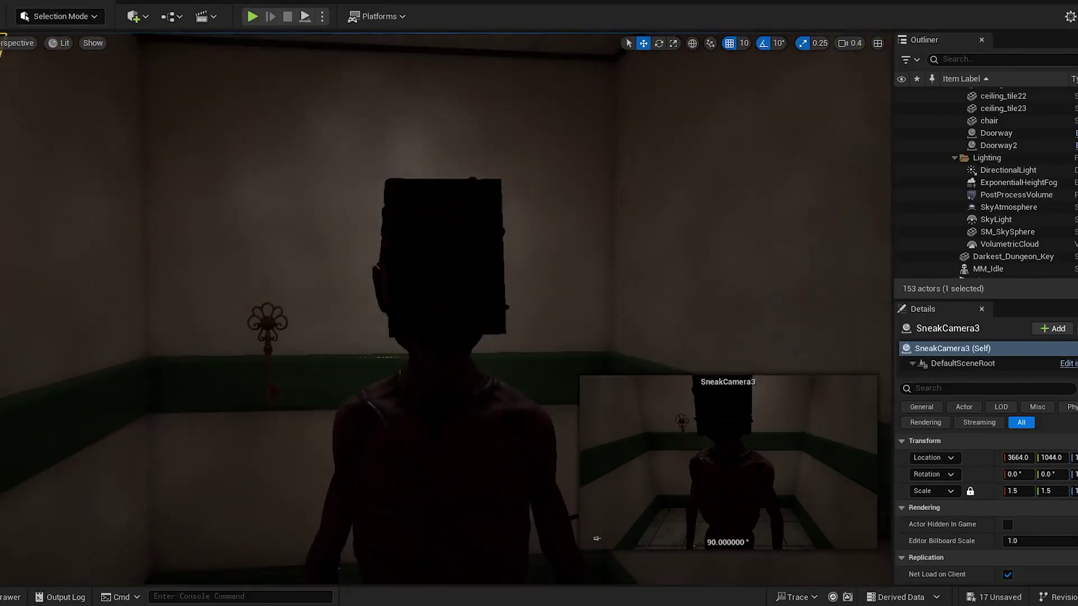
pyautogui.hotkey('alt', 'p')
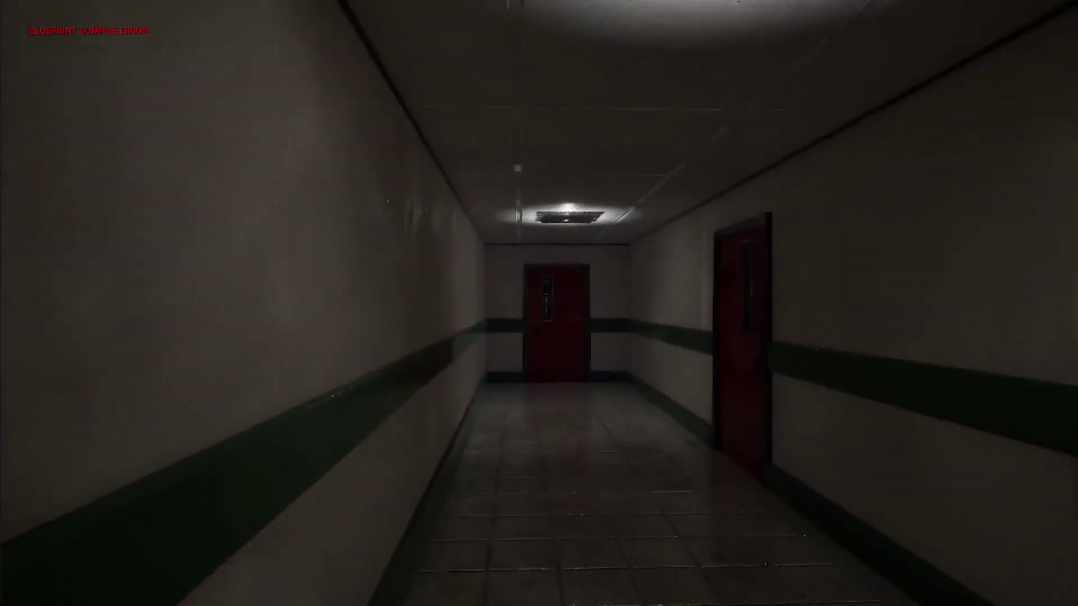
pyautogui.press('w')
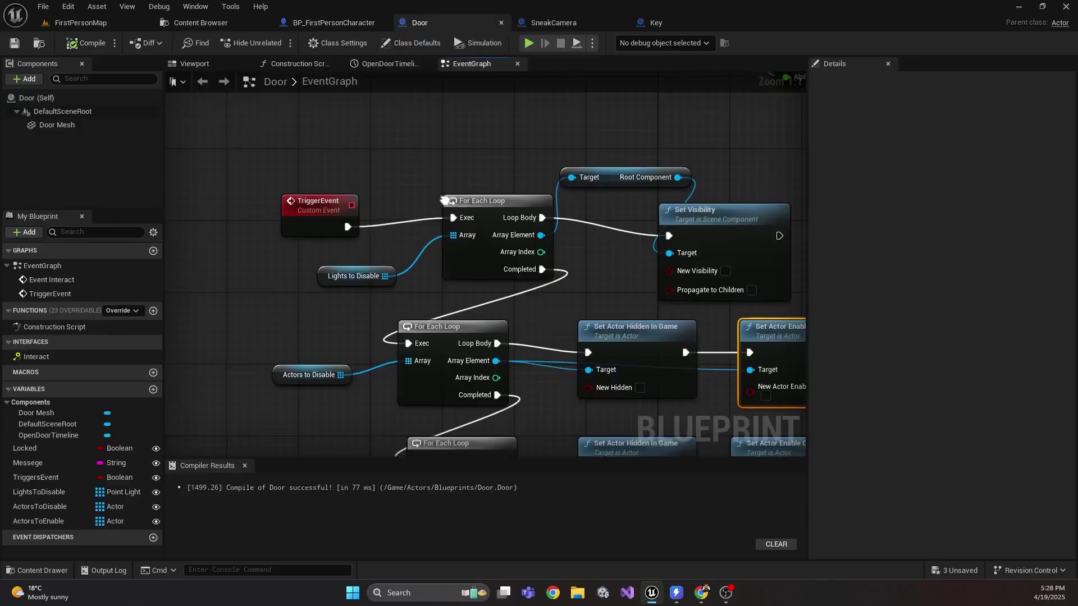
# Examine the TriggerEvent loops in the Door blueprint and the TriggerBox volume spanning the corridor
pyautogui.moveTo(445, 200); pyautogui.dragTo(413, 165, button='right')
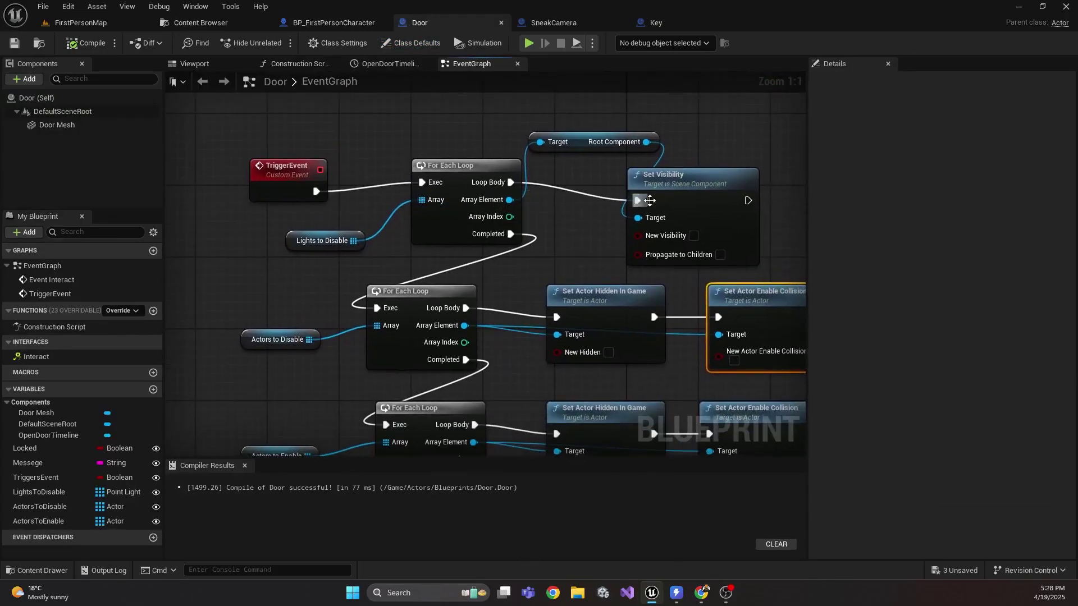
pyautogui.moveTo(679, 194); pyautogui.dragTo(494, 130, button='right')
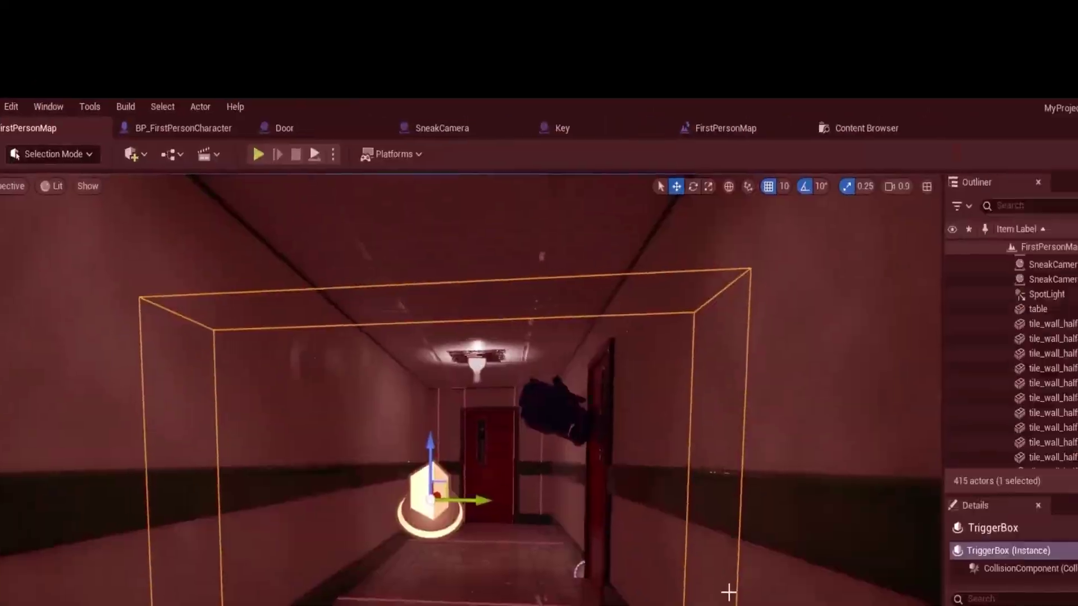
pyautogui.scroll(-2, 896, 513)
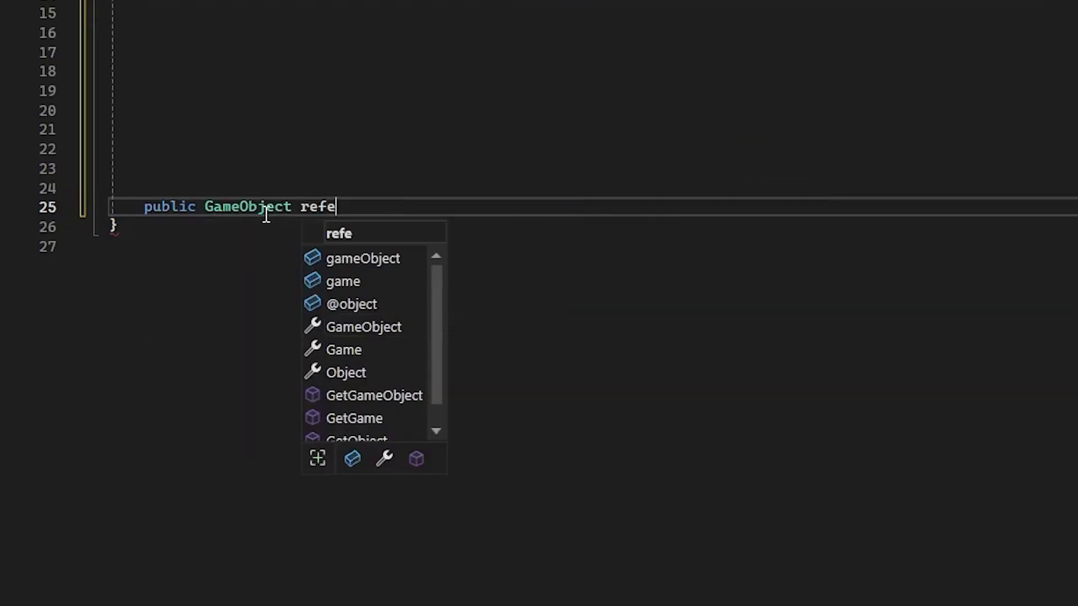
# In the Unity C# script, declare a public GameObject named reference and deactivate it in Start with SetActive(false)
pyautogui.write(';')
pyautogui.press('Return')
pyautogui.press('Return')
pyautogui.write('void S')
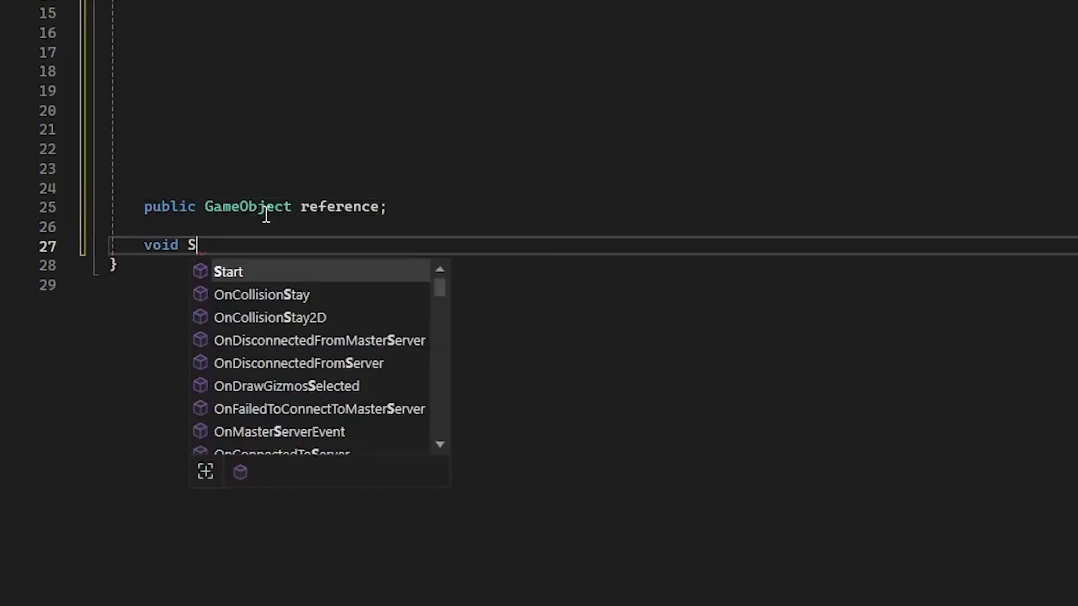
pyautogui.press('Tab')
pyautogui.write('reference.SetAc')
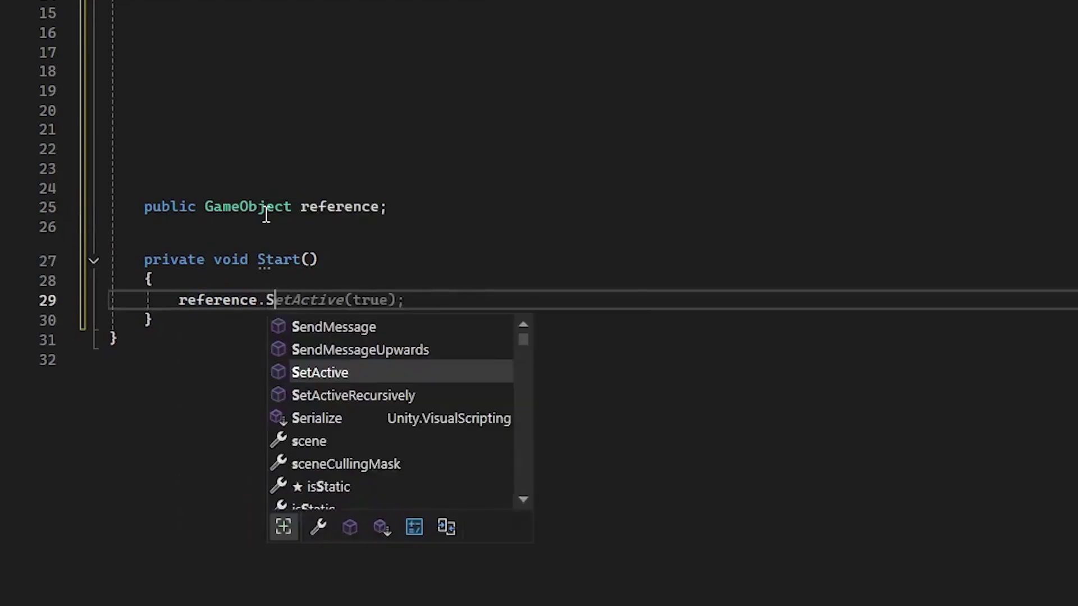
pyautogui.write('tive(fals')
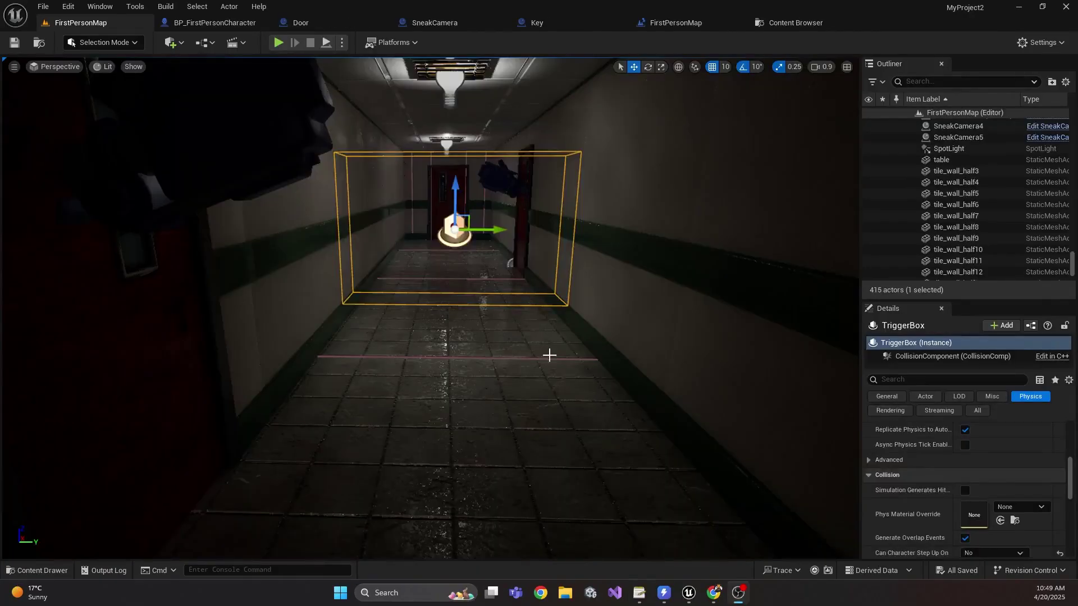
# Inspect the TriggerBox in FirstPersonMap and its surroundings in the corridor
pyautogui.press('f')
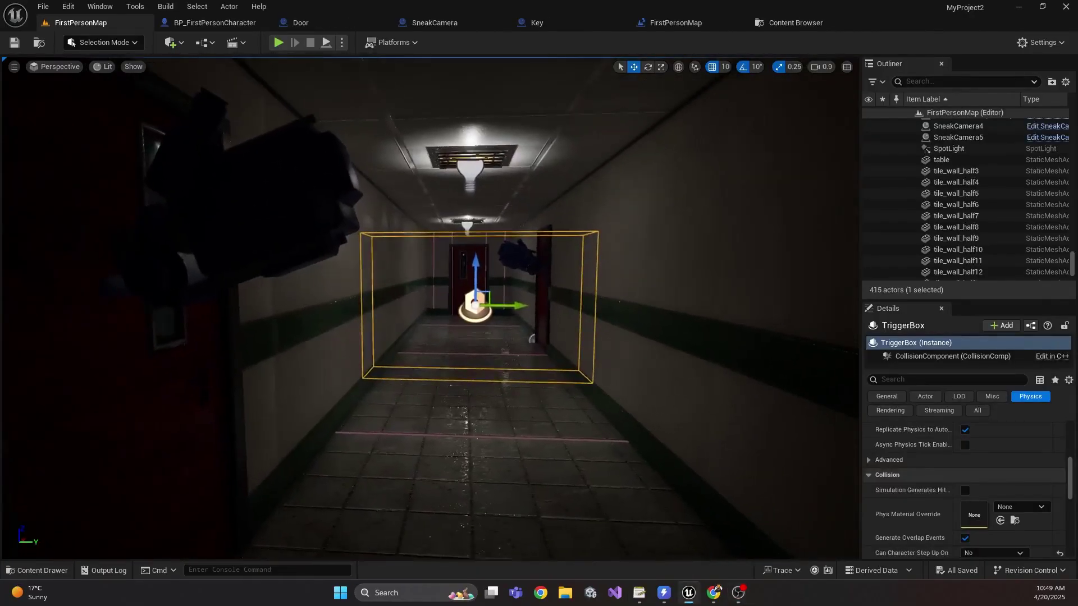
pyautogui.scroll(-4, 546, 342)
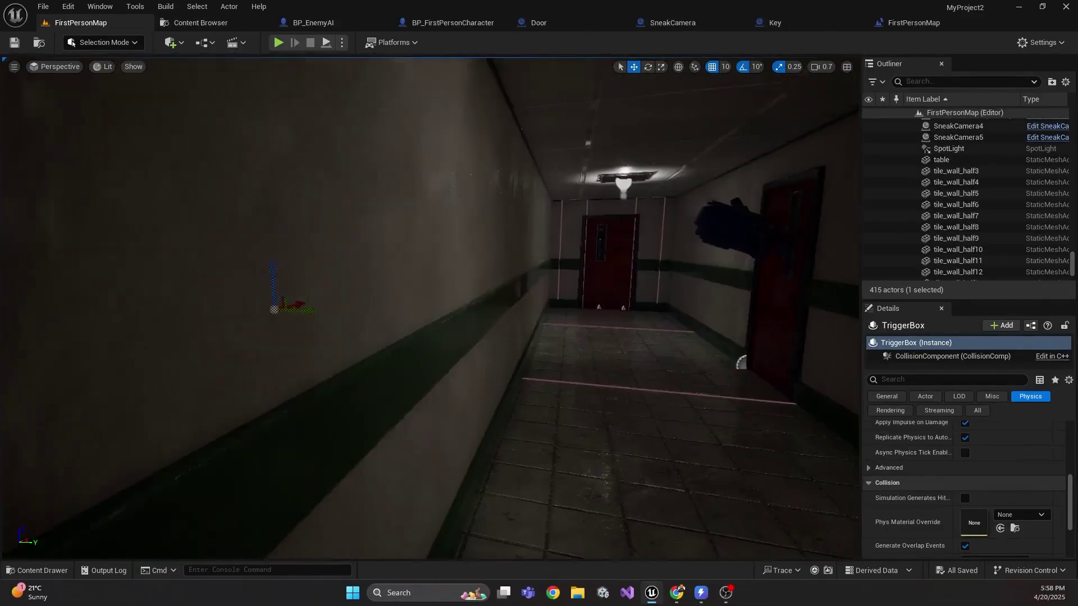
pyautogui.press('f')
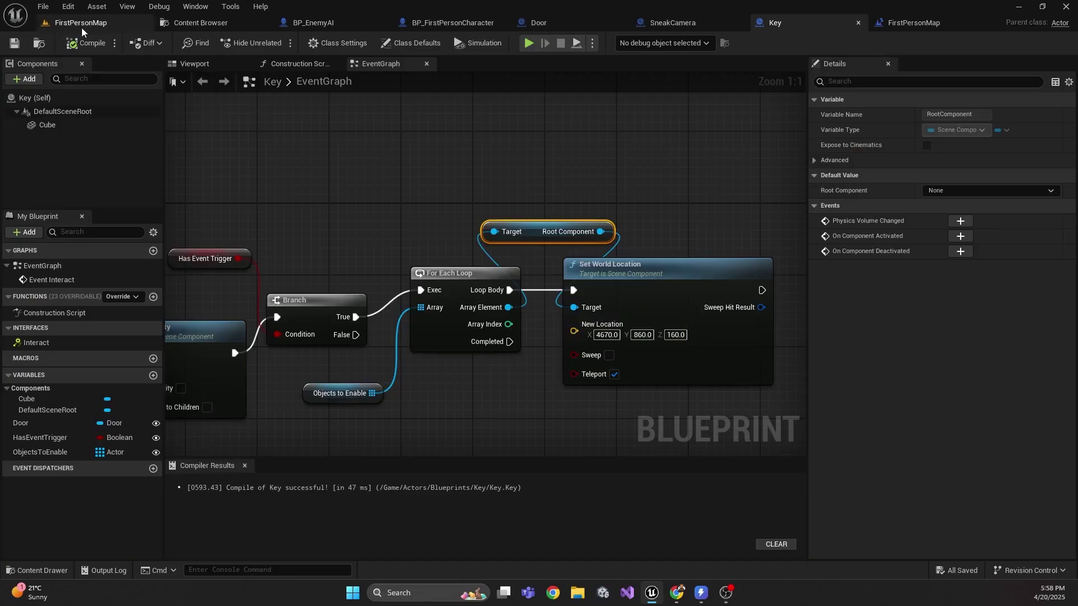
# Return from the Key blueprint to the FirstPersonMap level
pyautogui.click(81, 24)
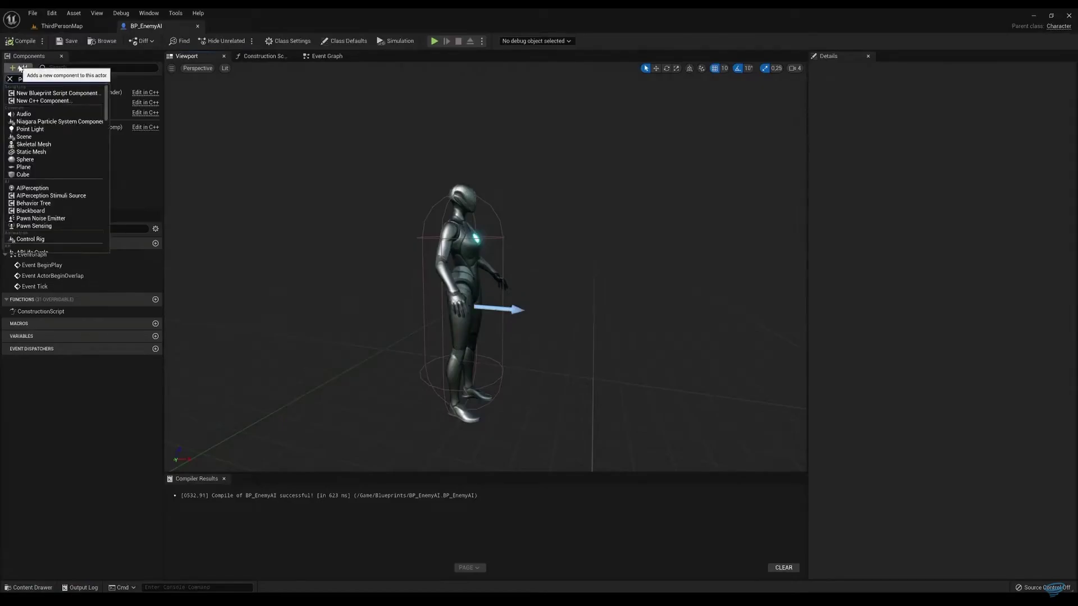
# Search the components available for BP_EnemyAI for "pawn"
pyautogui.write('awn')
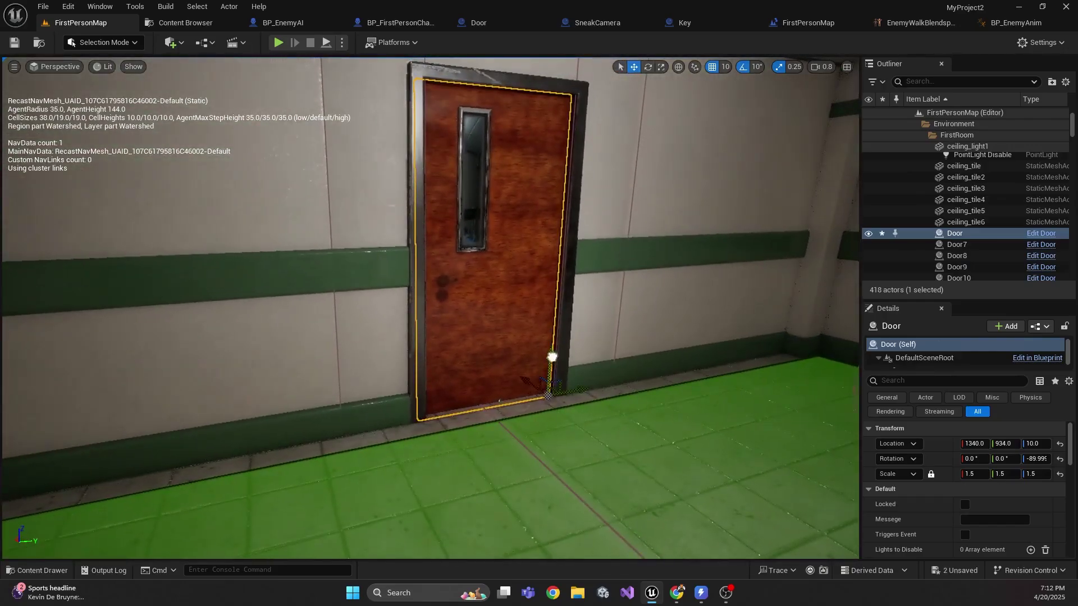
# Raise the Door actor to Z 160 to clear its doorway on the navigation mesh and undo the move
pyautogui.moveTo(552, 357); pyautogui.dragTo(564, 321)
pyautogui.moveTo(556, 283); pyautogui.dragTo(551, 224)
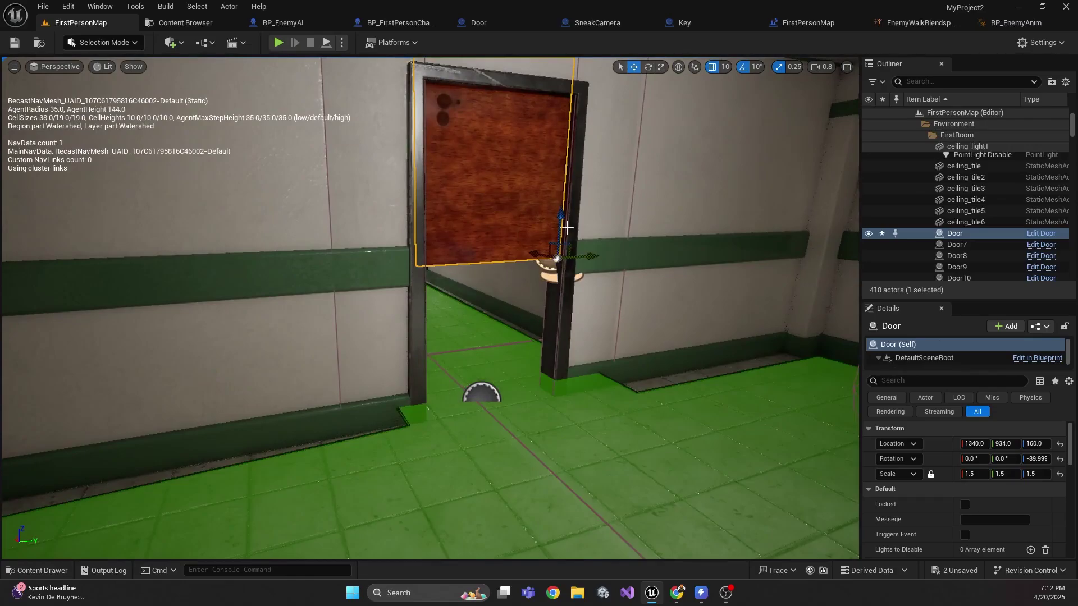
pyautogui.hotkey('ctrl', 'z')
pyautogui.hotkey('ctrl', 'z')
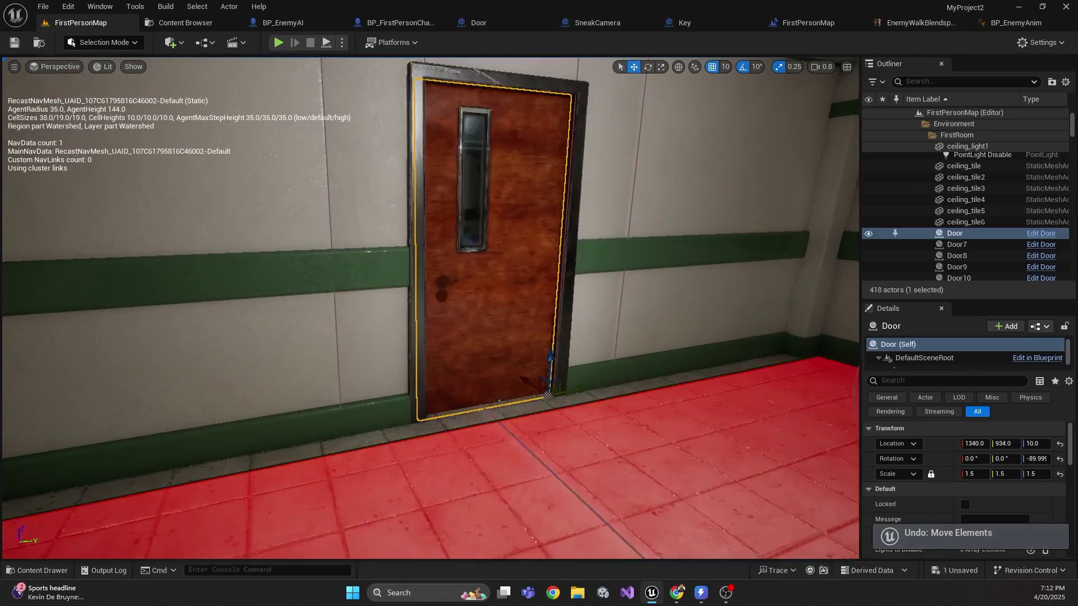
pyautogui.press('f')
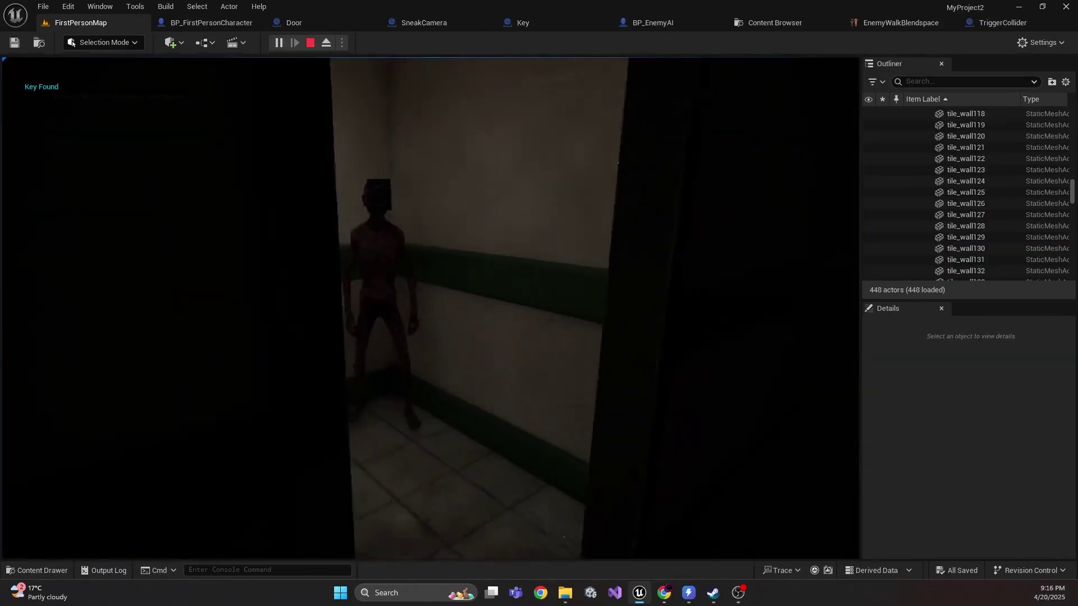